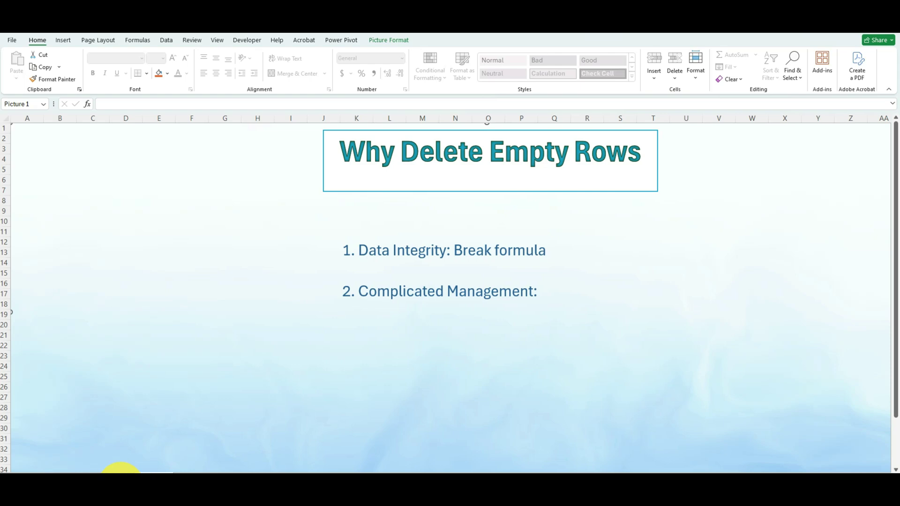
On the invoice data sheet, delete blank row 12, then undo to restore it
click(123, 473)
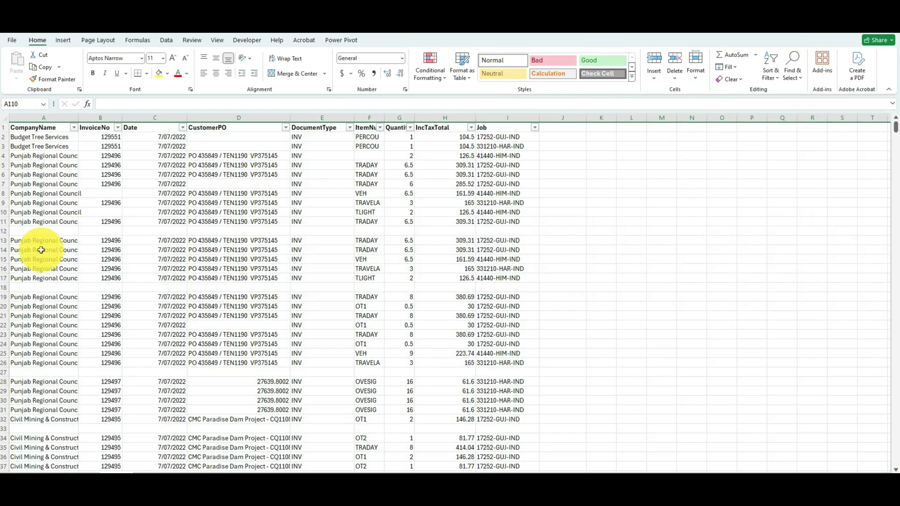
click(6, 232)
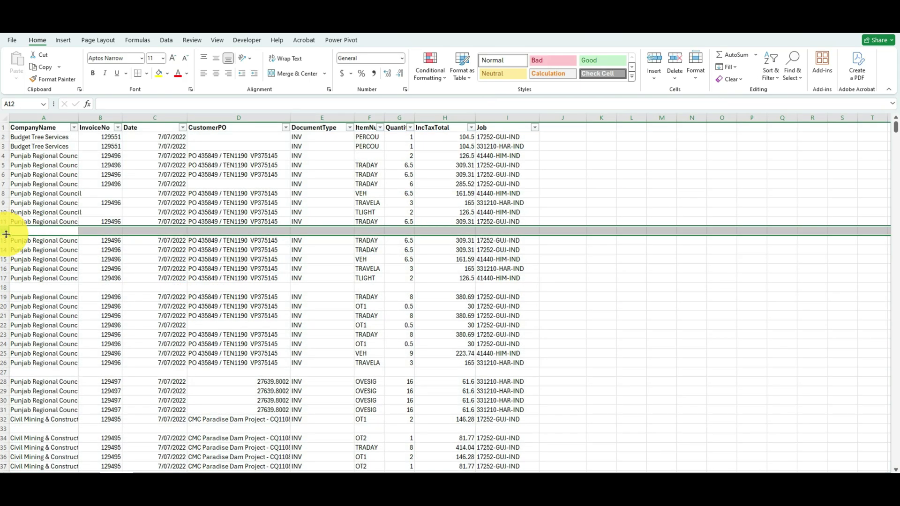
click(6, 288)
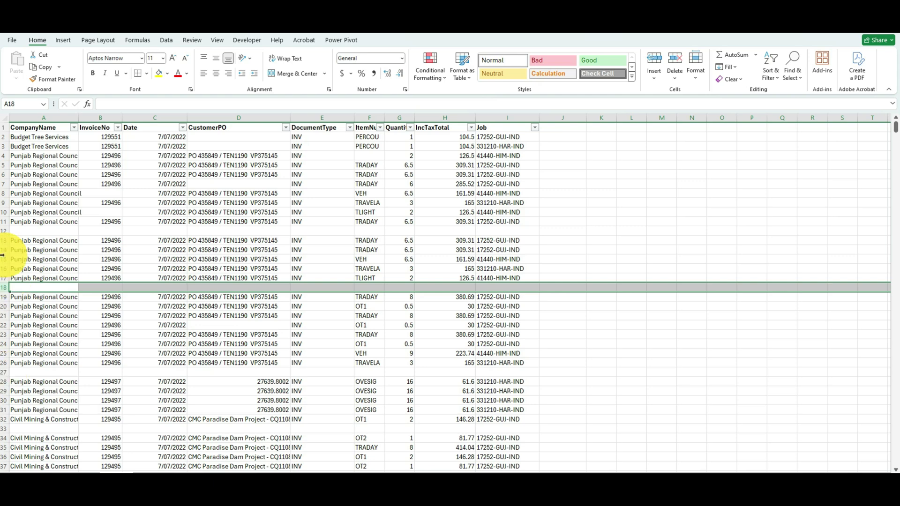
click(4, 231)
right_click(3, 231)
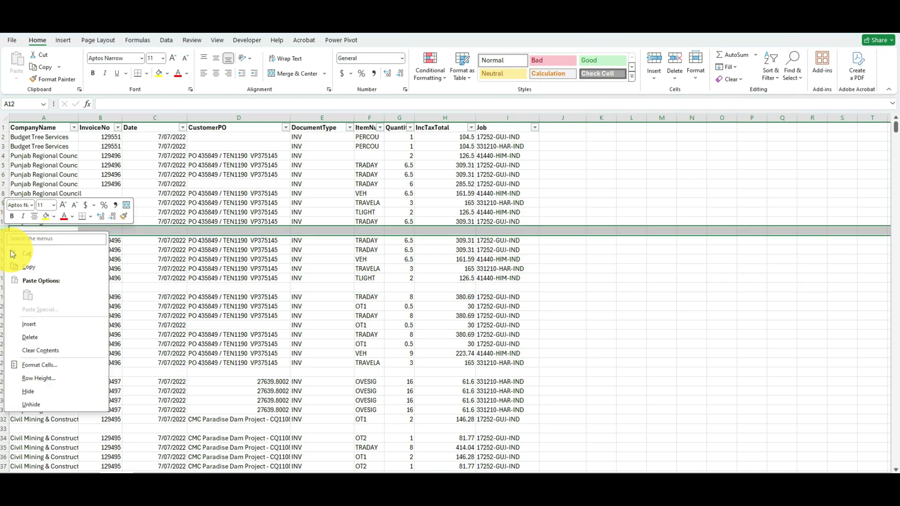
click(35, 337)
scroll(34, 337, down, 3)
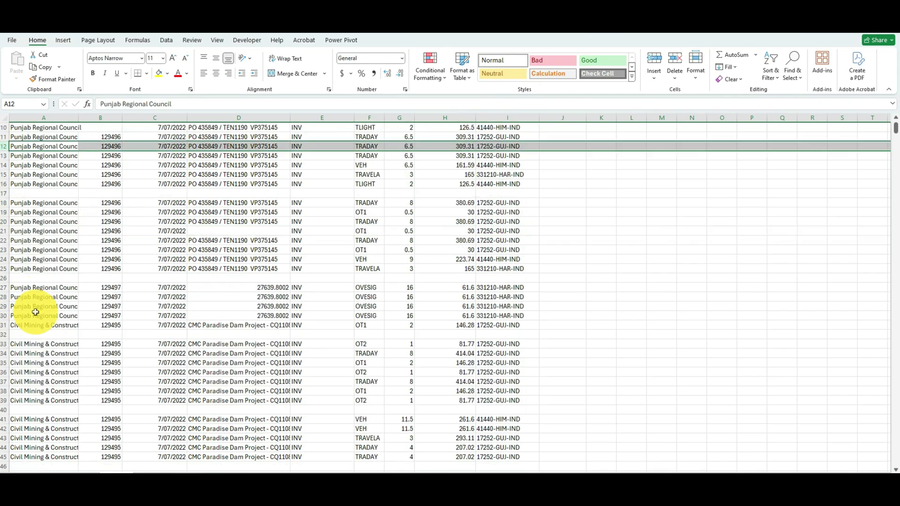
scroll(35, 324, down, 13)
scroll(35, 312, up, 10)
scroll(35, 313, up, 3)
scroll(36, 312, up, 3)
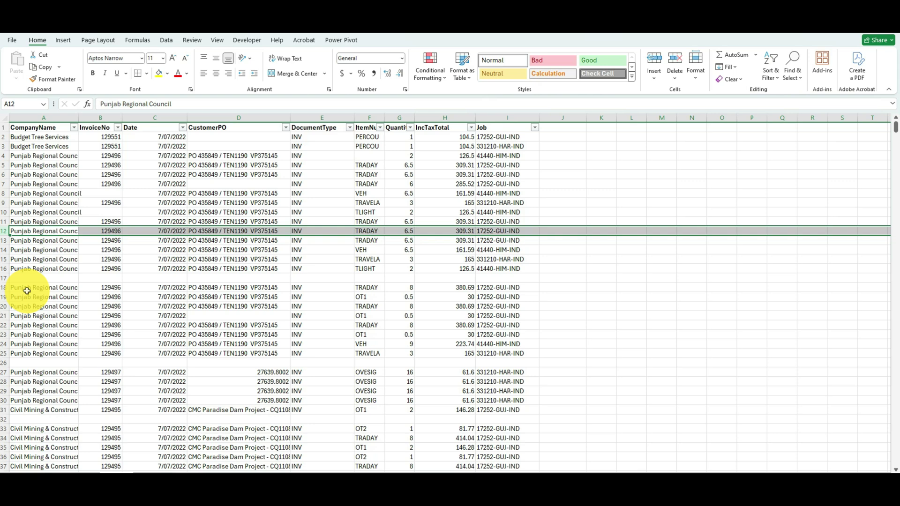
key(ctrl+shift+equal)
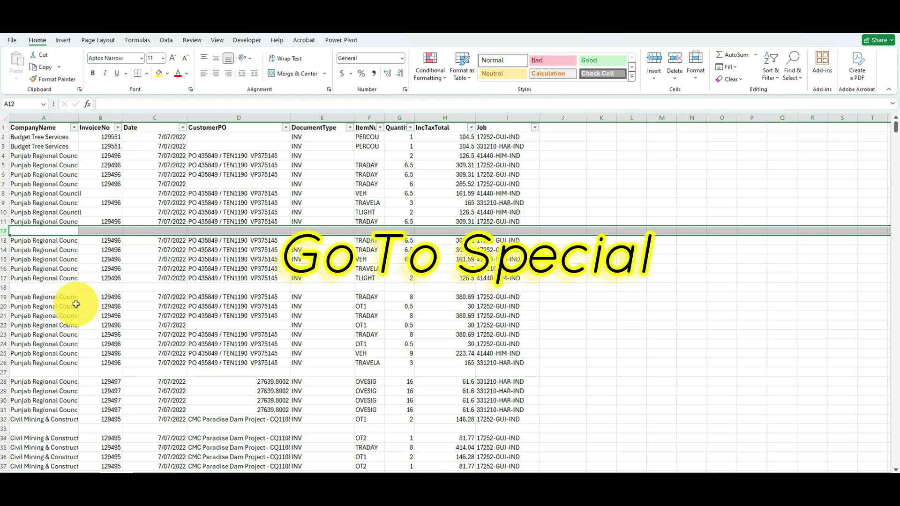
Select column A from the CompanyName header A1 down through the invoice rows
click(61, 175)
click(55, 230)
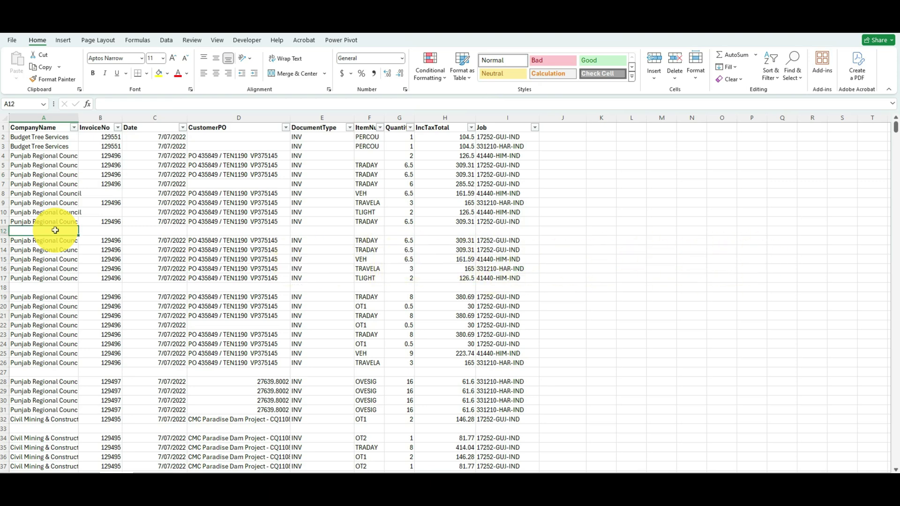
click(37, 118)
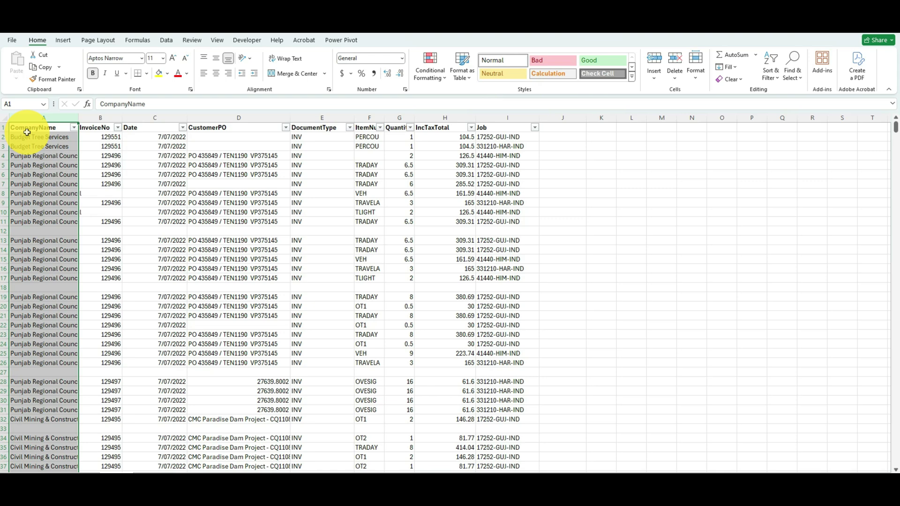
click(33, 126)
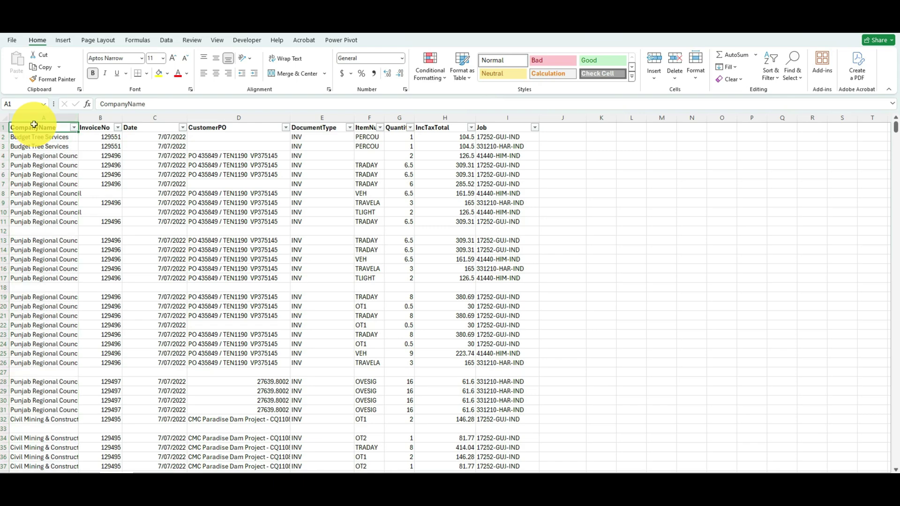
drag(34, 125, 34, 126)
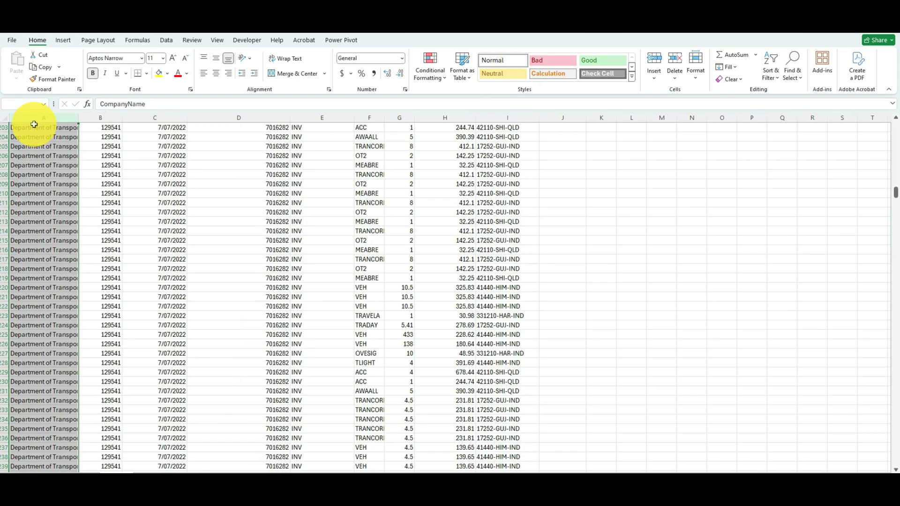
scroll(72, 155, up, 20)
scroll(72, 155, up, 20)
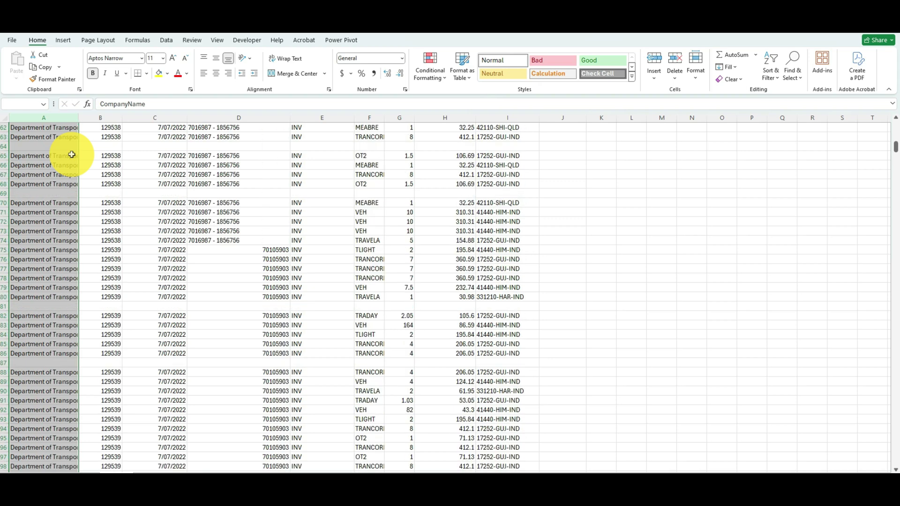
scroll(72, 154, up, 20)
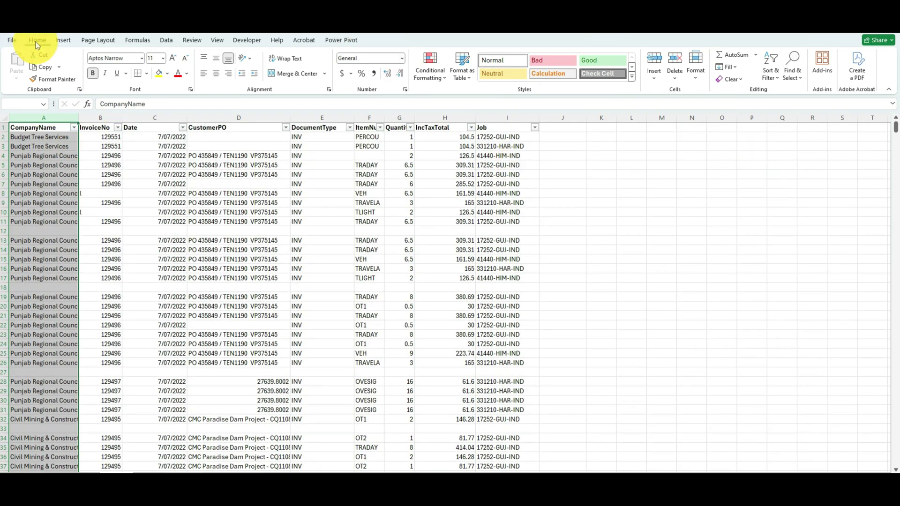
Select all blank cells with Go To Special > Blanks and delete their sheet rows
click(800, 79)
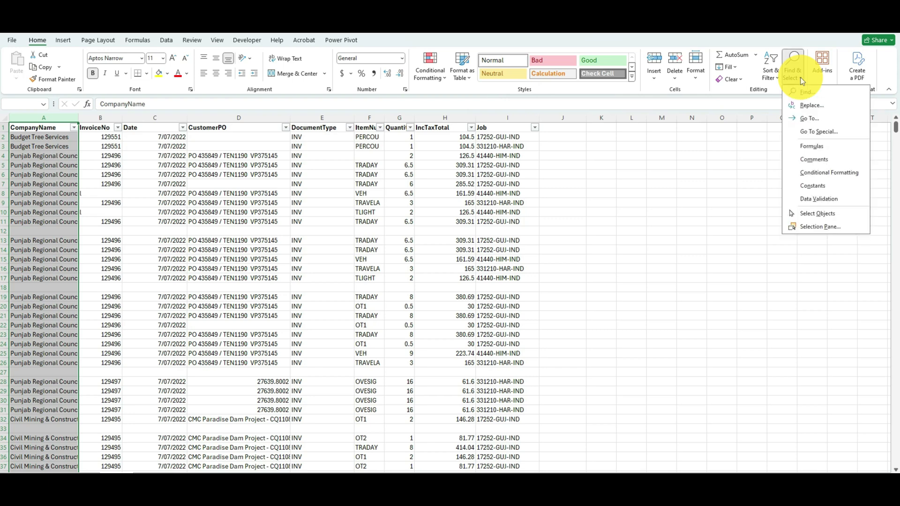
click(820, 132)
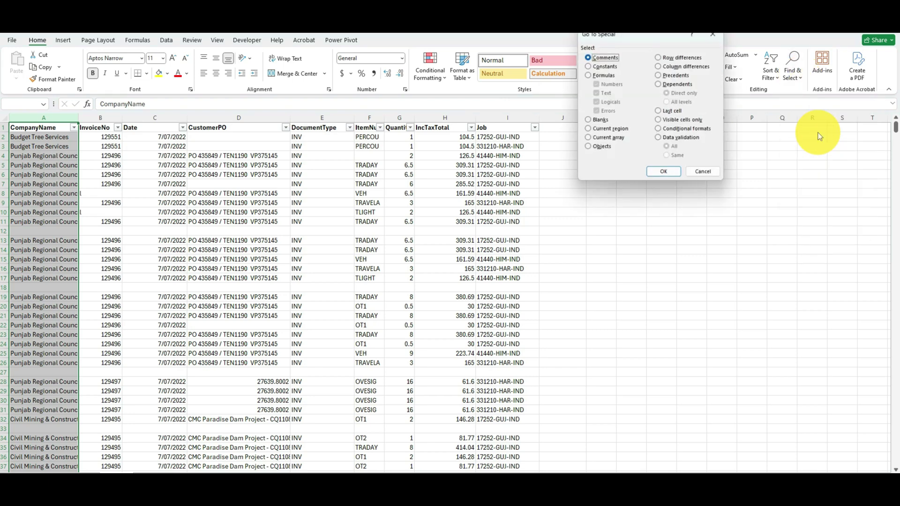
click(595, 121)
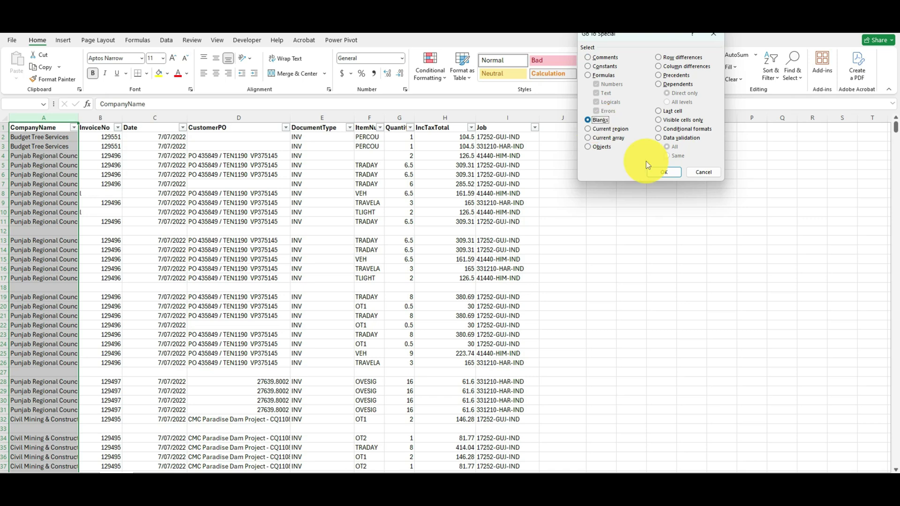
click(666, 172)
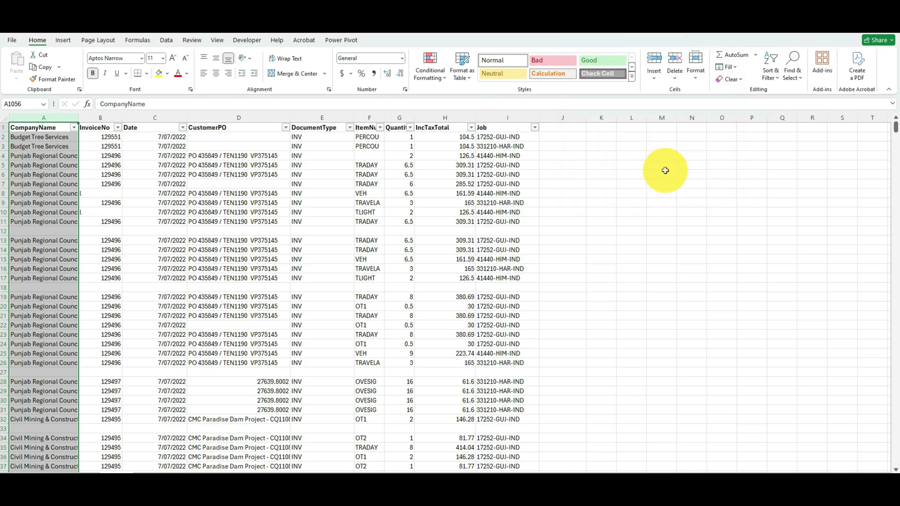
click(676, 79)
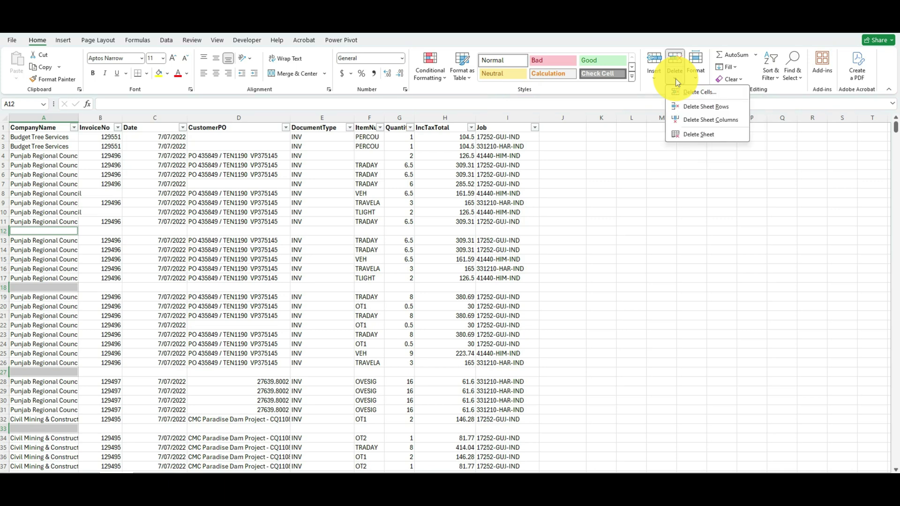
click(694, 111)
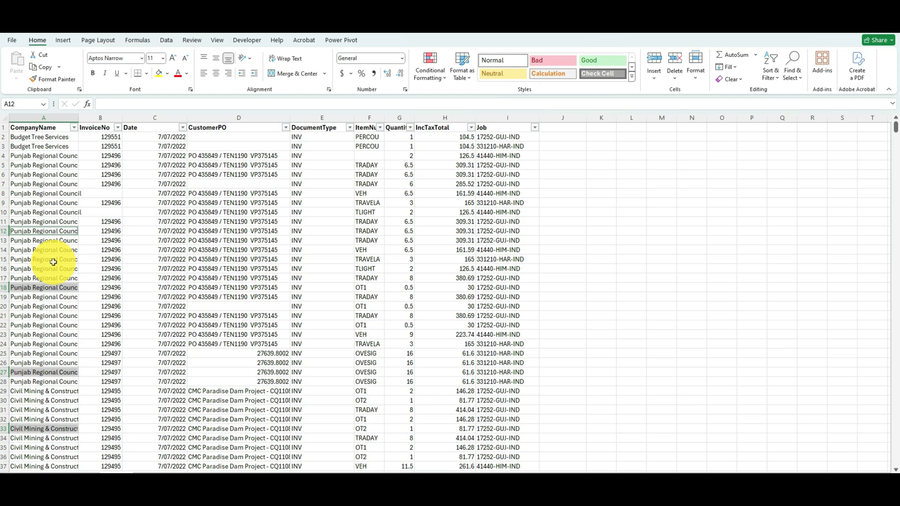
Undo the deletion and reselect column A from A1 to the data end
key(ctrl+z)
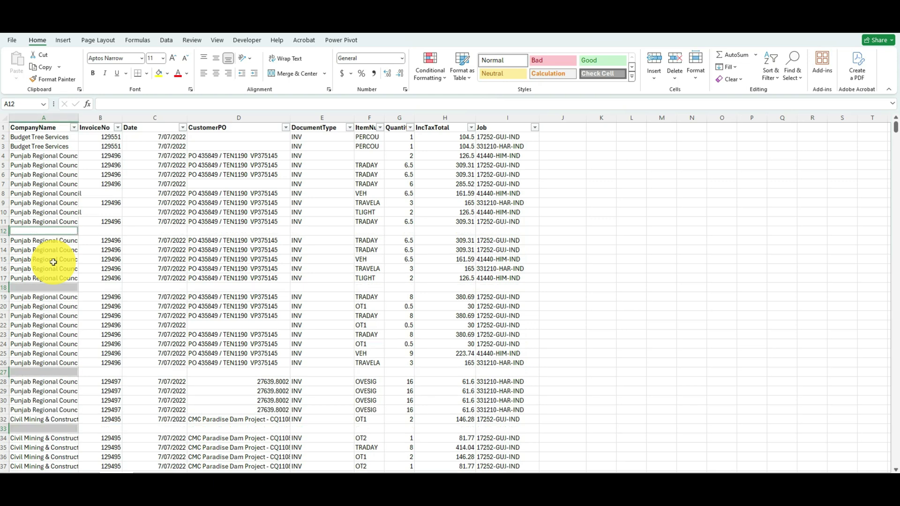
click(360, 344)
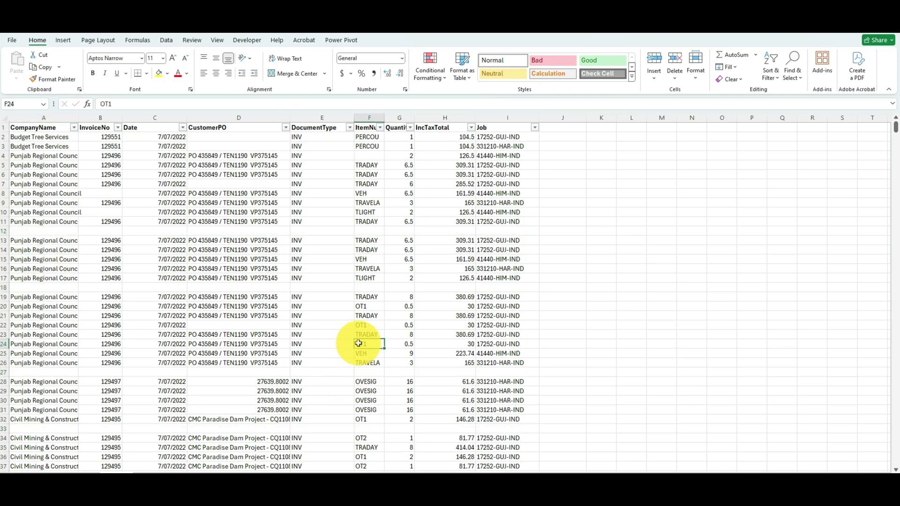
click(48, 127)
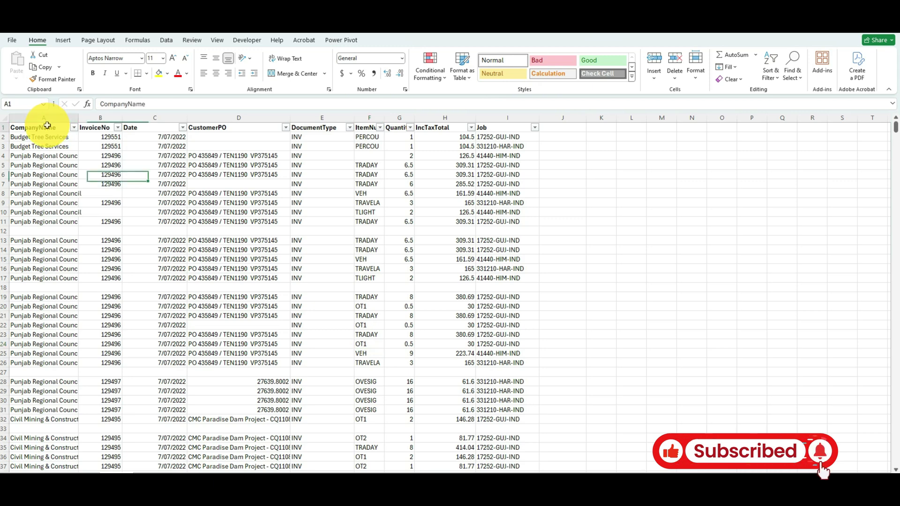
key(ctrl+shift+Down)
key(ctrl+shift+Down)
key(ctrl+shift+Down)
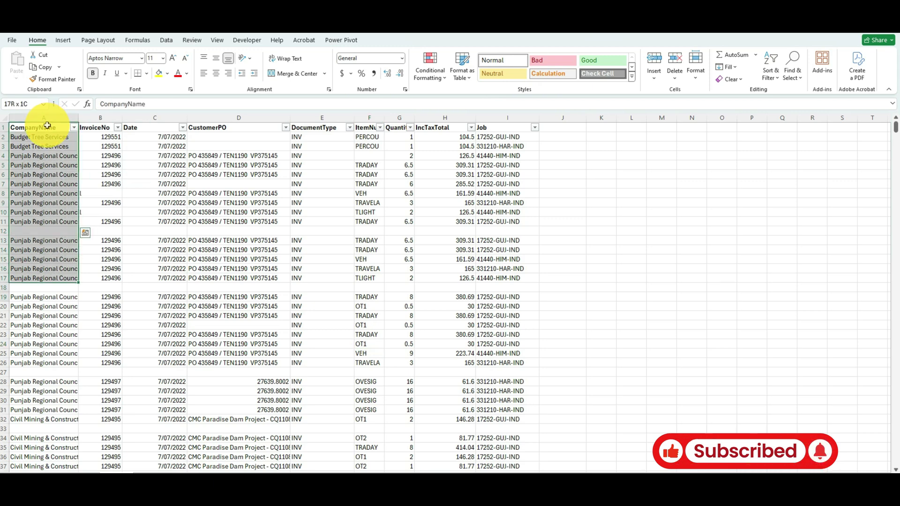
key(ctrl+shift+Down)
key(ctrl+shift+Down)
key(ctrl+shift+Down)
key(ctrl+shift+Down)
key(ctrl+shift+Down)
key(ctrl+shift+Down)
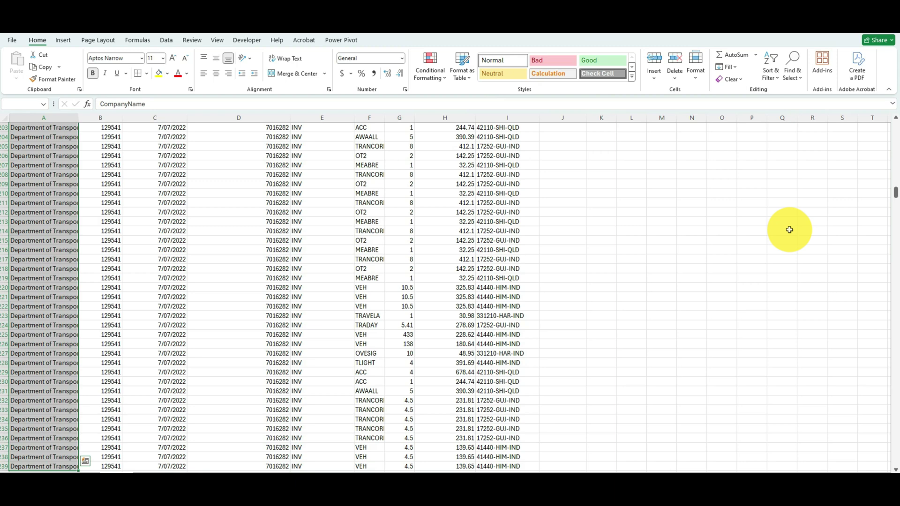
Select the blank cells through Ctrl+G Special > Blanks and delete their sheet rows
key(ctrl+g)
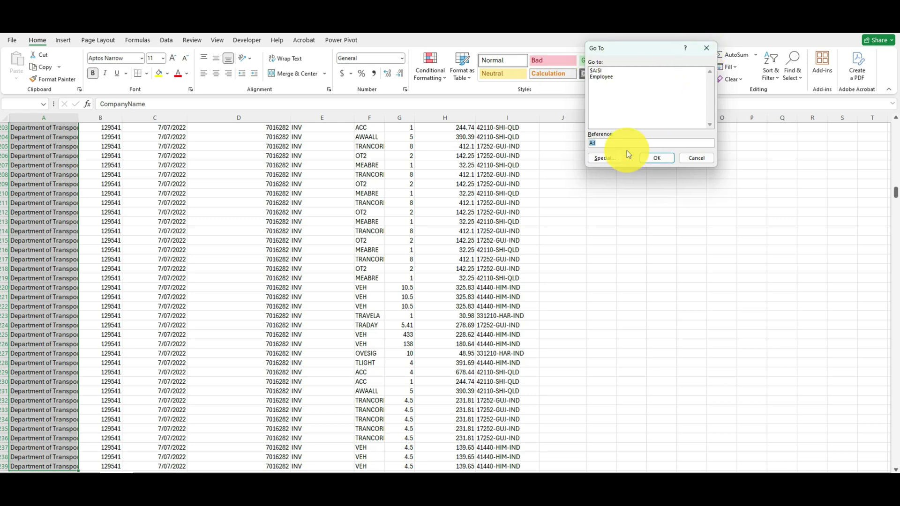
click(609, 158)
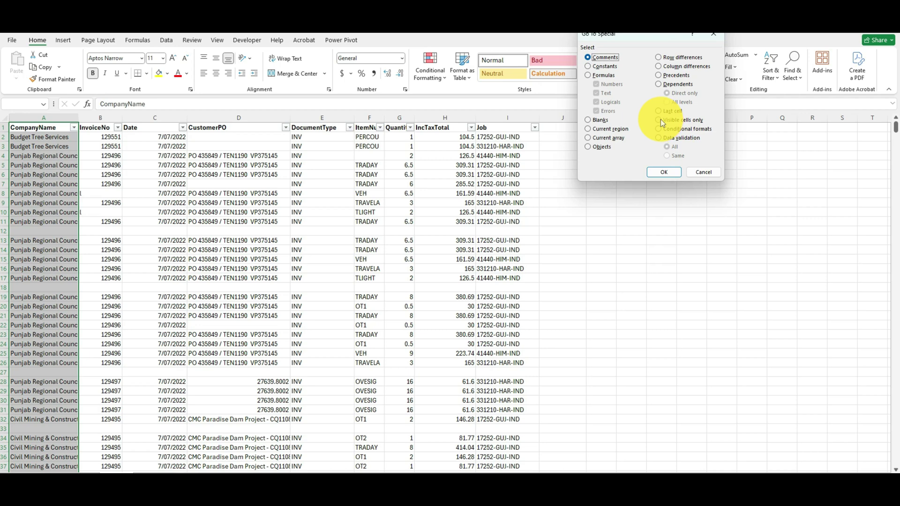
click(598, 120)
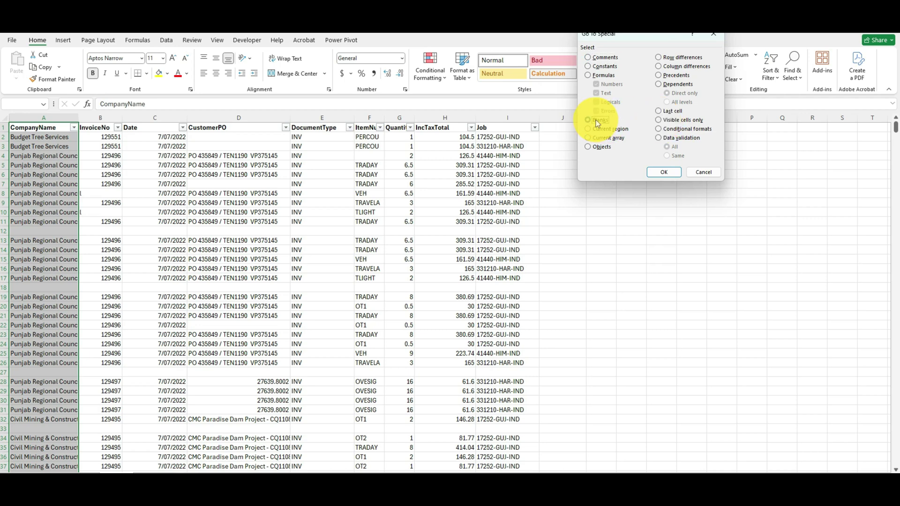
click(665, 174)
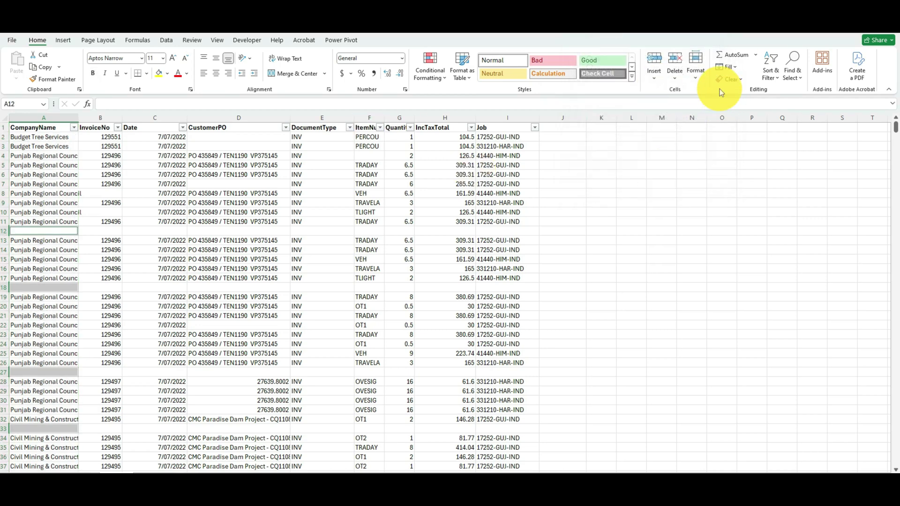
click(676, 82)
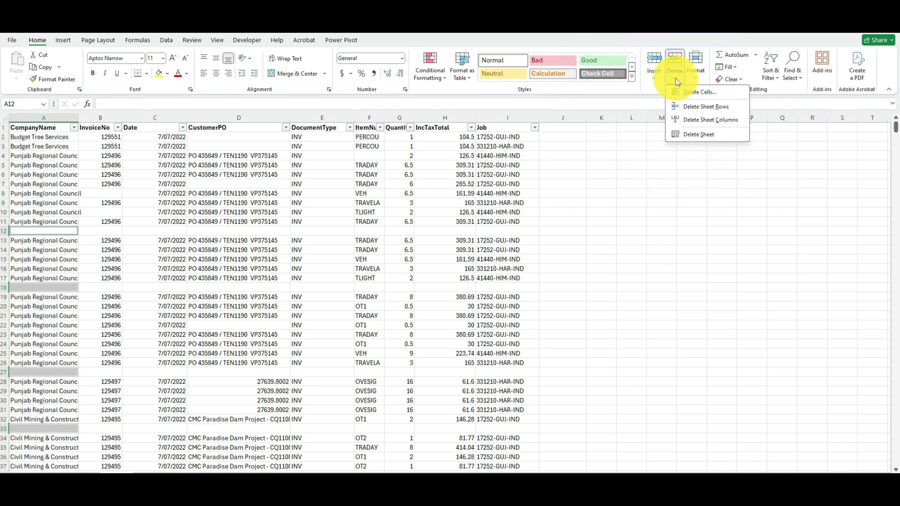
click(700, 106)
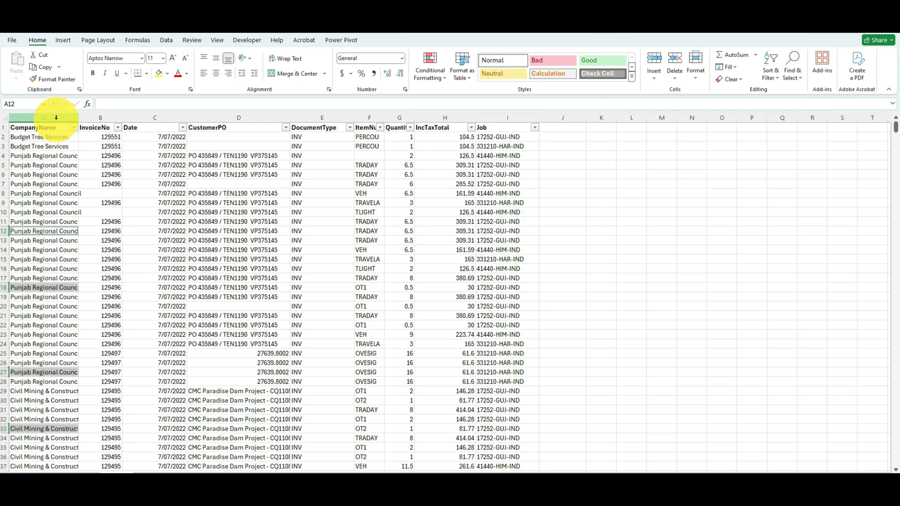
Restore the deleted blank rows and clear cells D15, I16 and D25
click(57, 117)
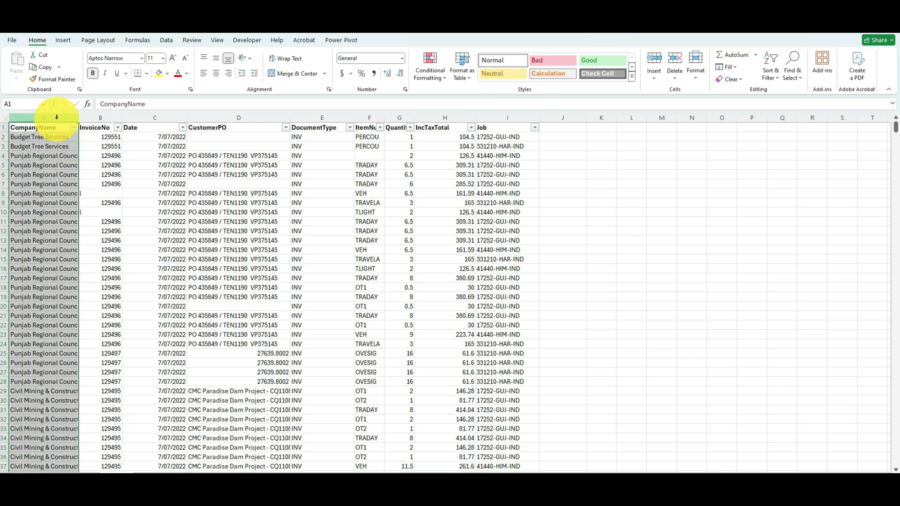
key(ctrl+z)
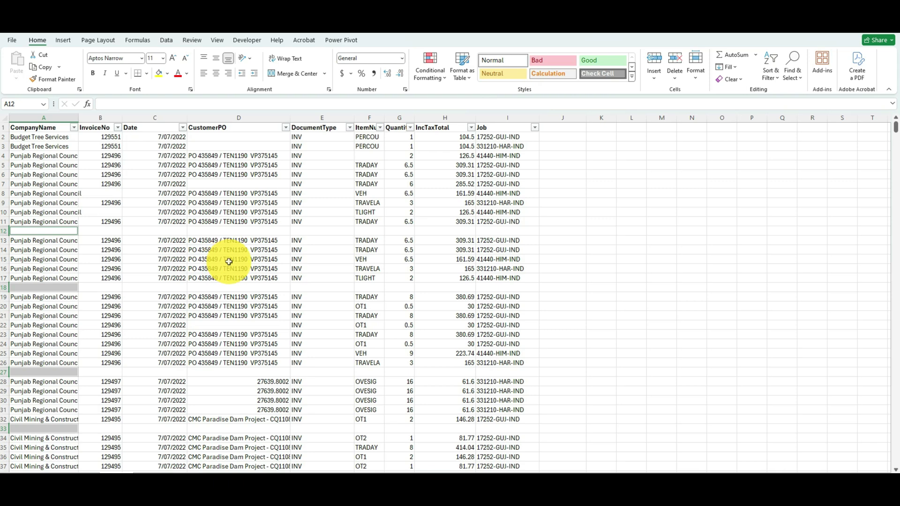
click(224, 258)
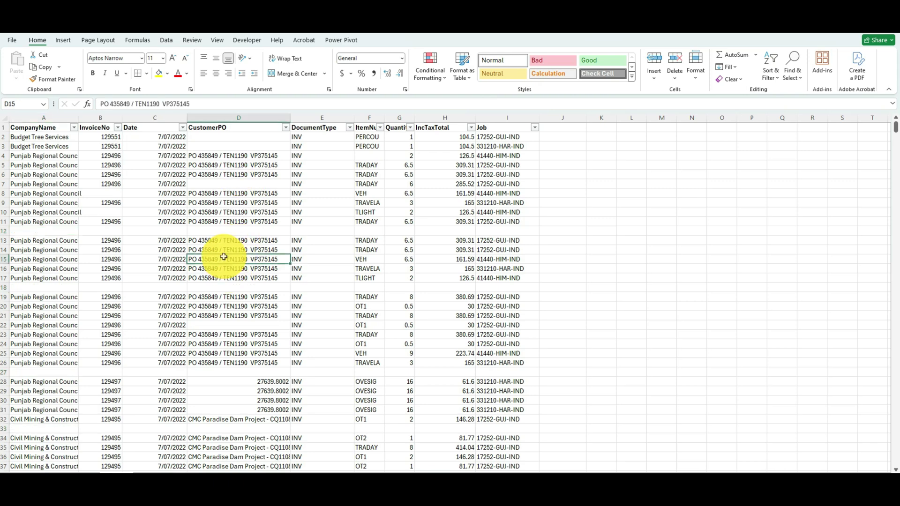
key(Delete)
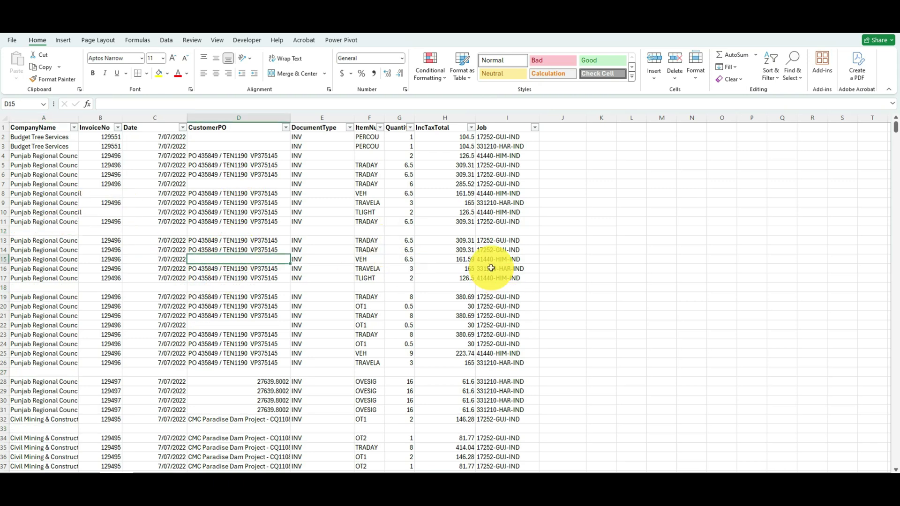
click(491, 268)
key(Delete)
click(243, 352)
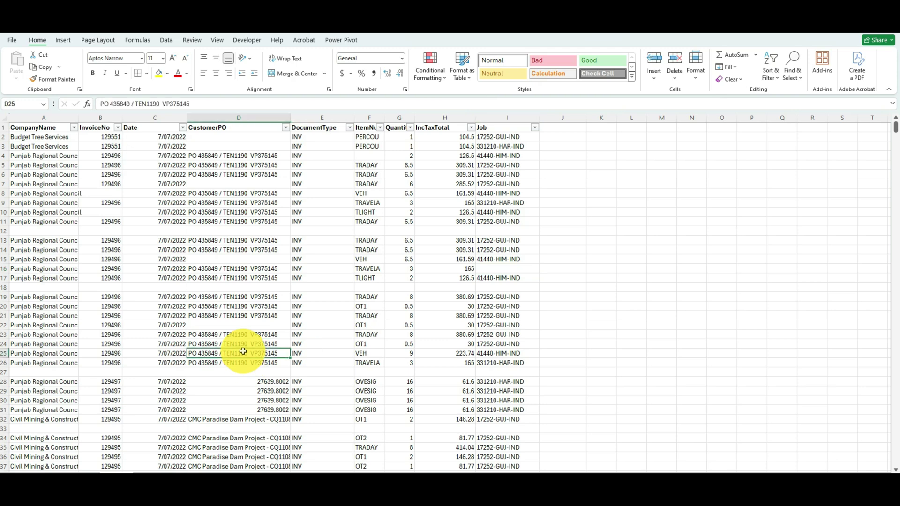
key(Delete)
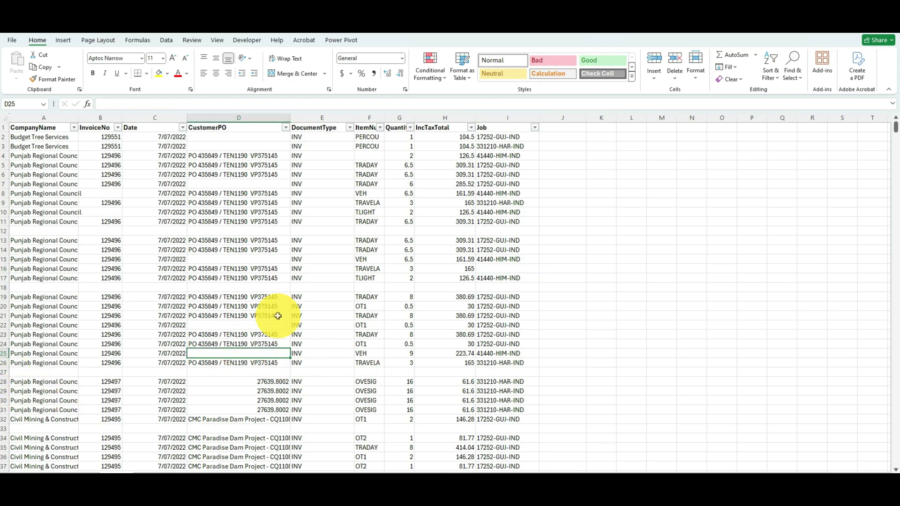
Select the data range's blanks via Go To Special, then cancel without deleting
mouse_move(36, 129)
mouse_down()
mouse_move(180, 117)
mouse_move(525, 436)
mouse_up()
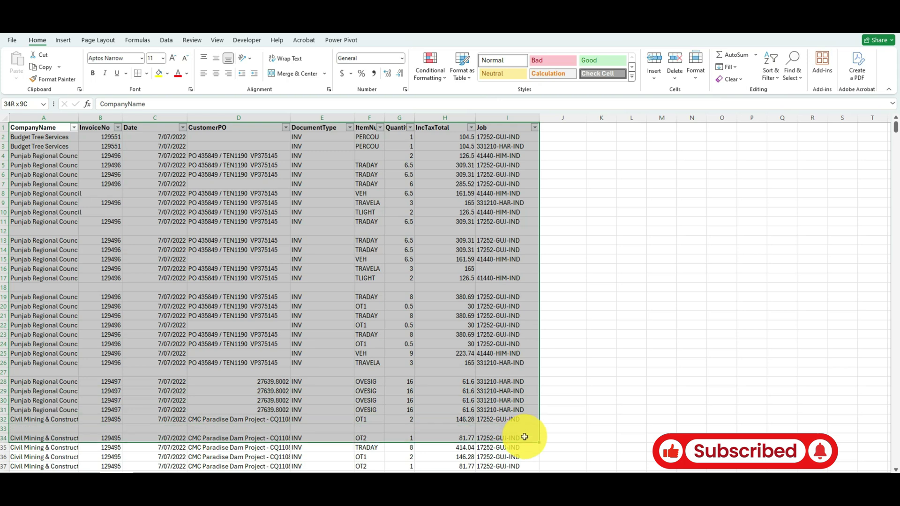
click(793, 71)
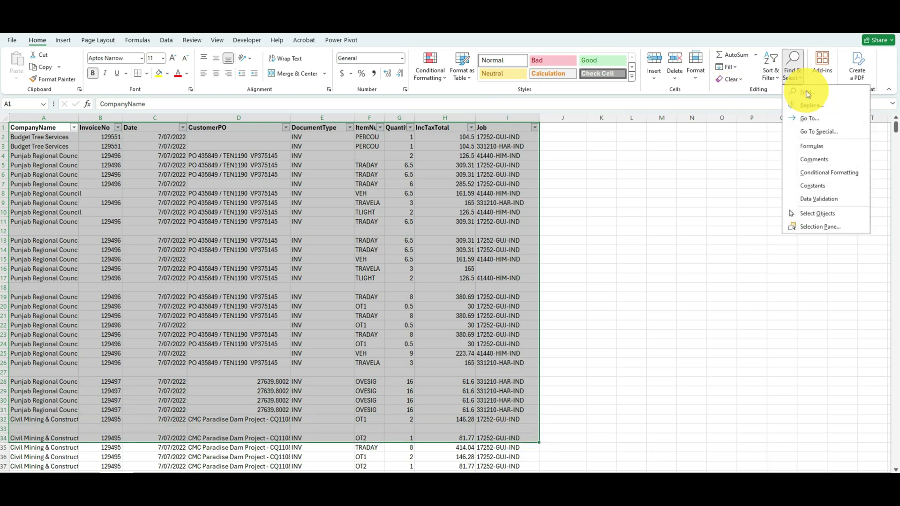
click(824, 132)
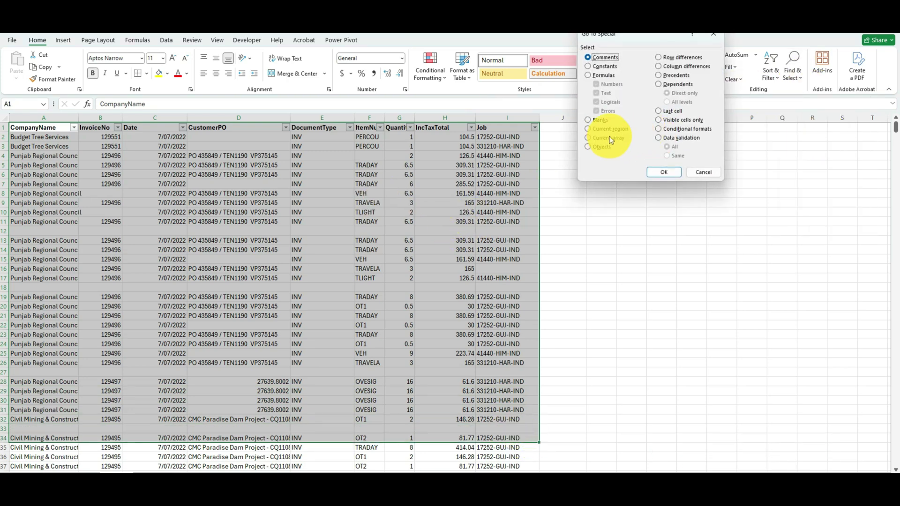
click(664, 124)
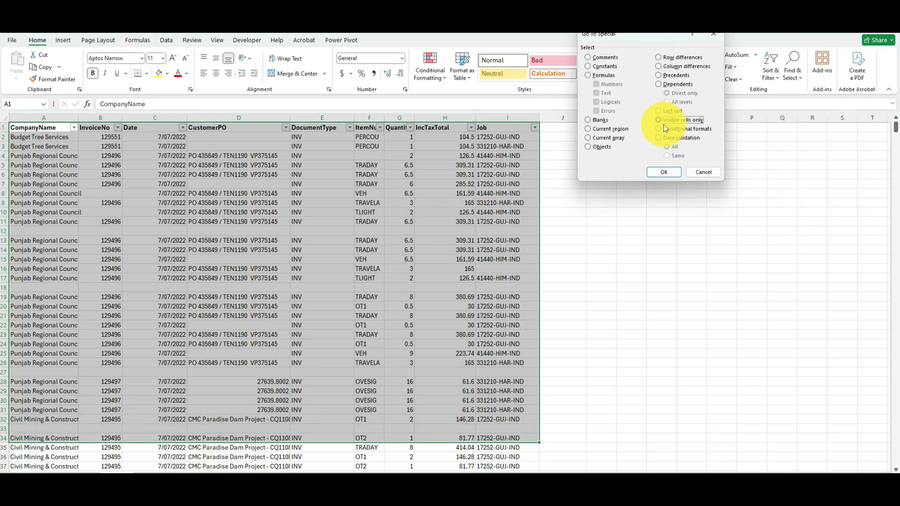
click(597, 119)
key(Return)
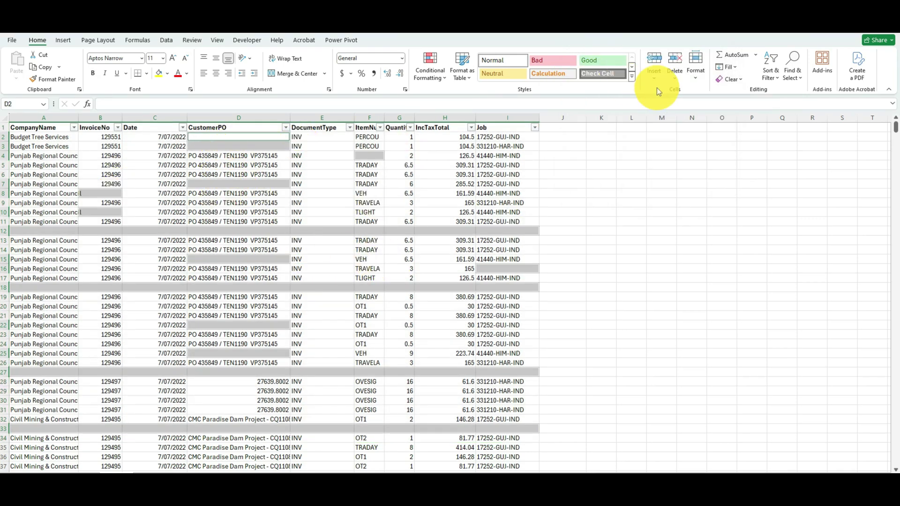
click(677, 80)
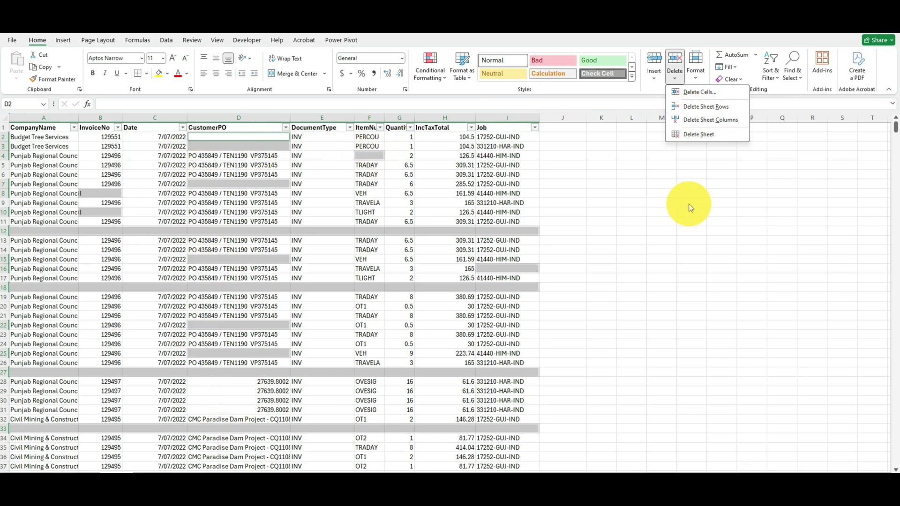
click(669, 243)
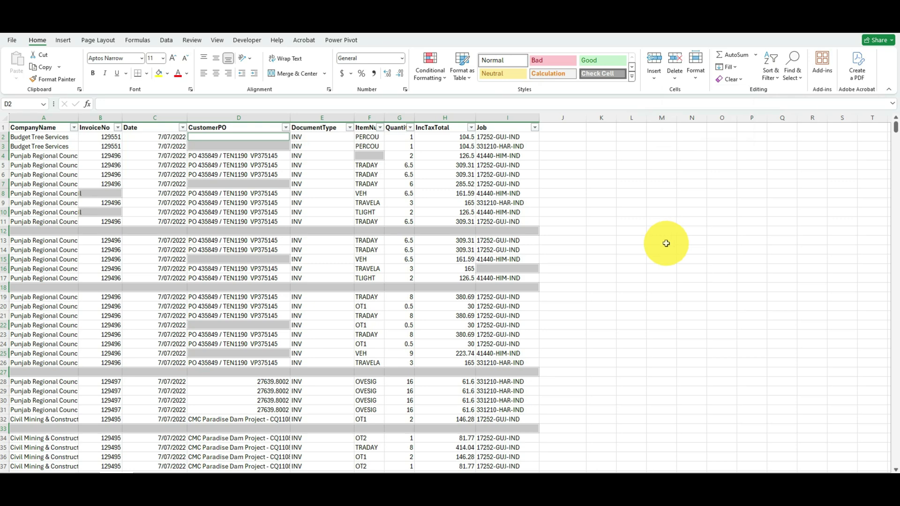
click(665, 248)
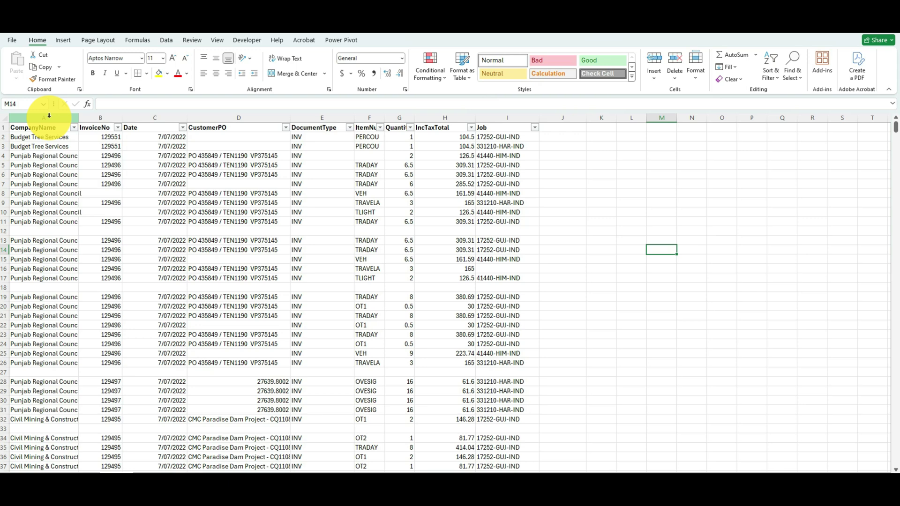
Enter =COUNTA(A2:I2) in cell J2
click(554, 182)
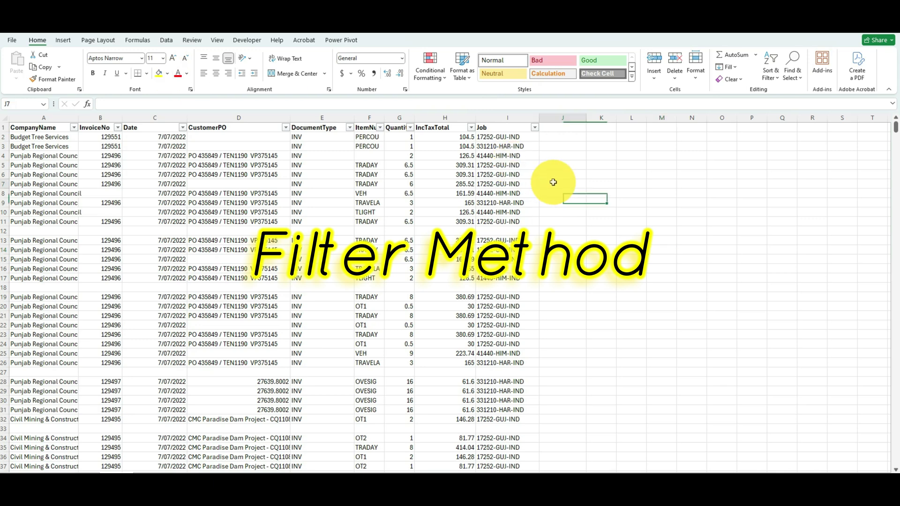
click(555, 136)
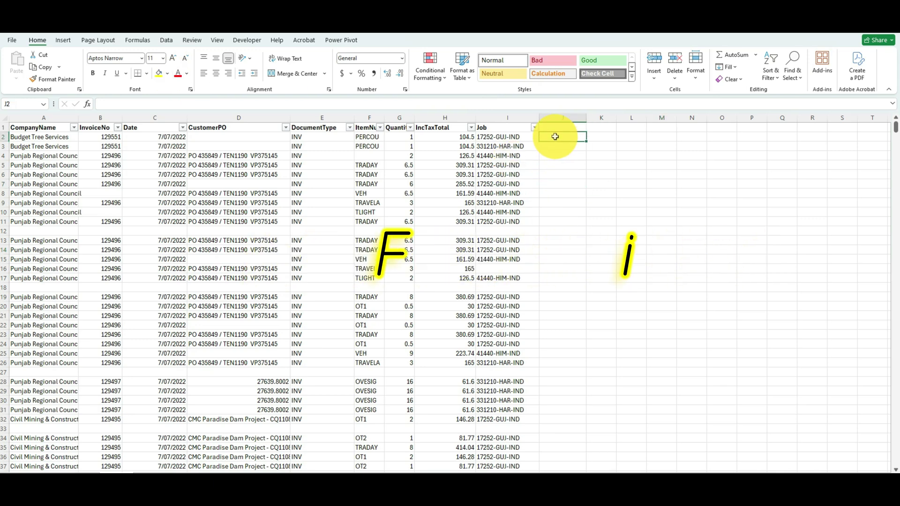
text(=count)
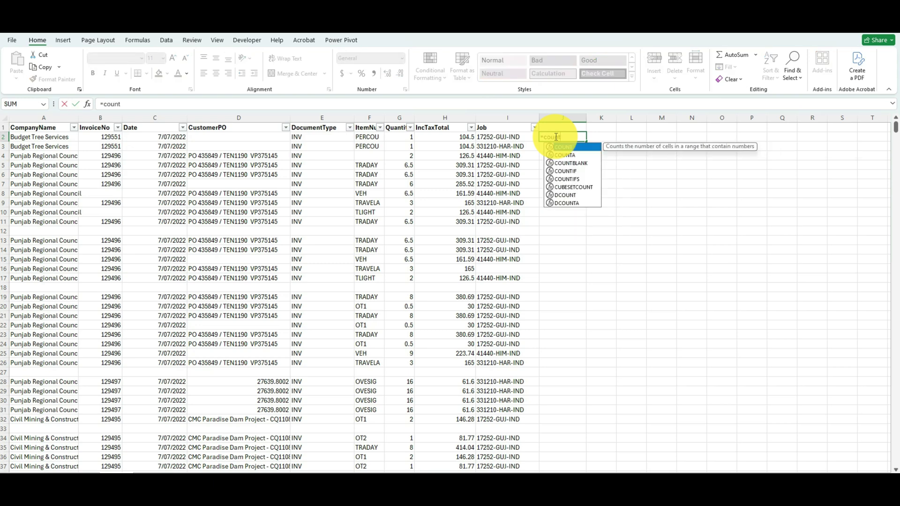
double_click(565, 155)
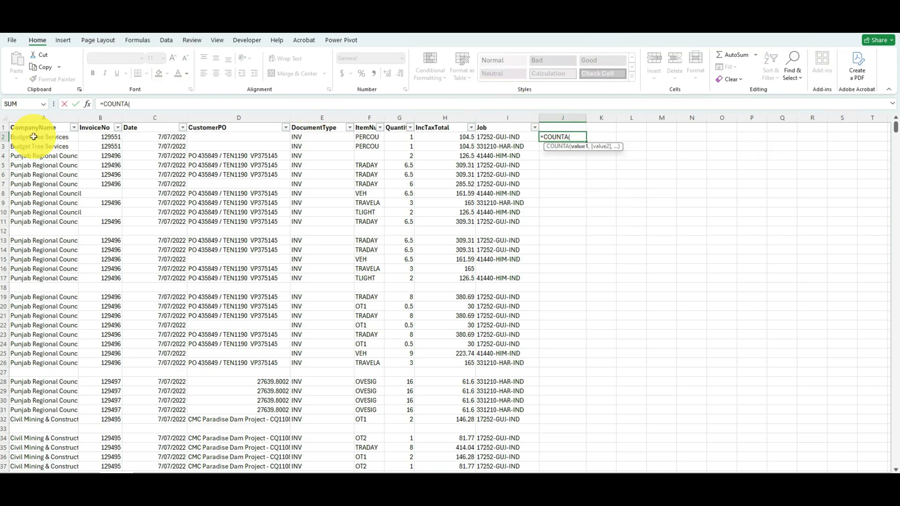
drag(33, 137, 495, 136)
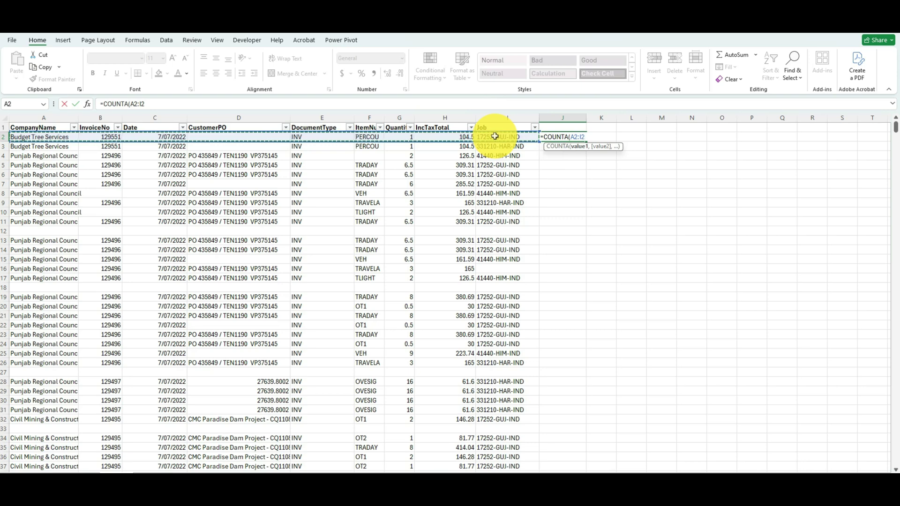
key(Return)
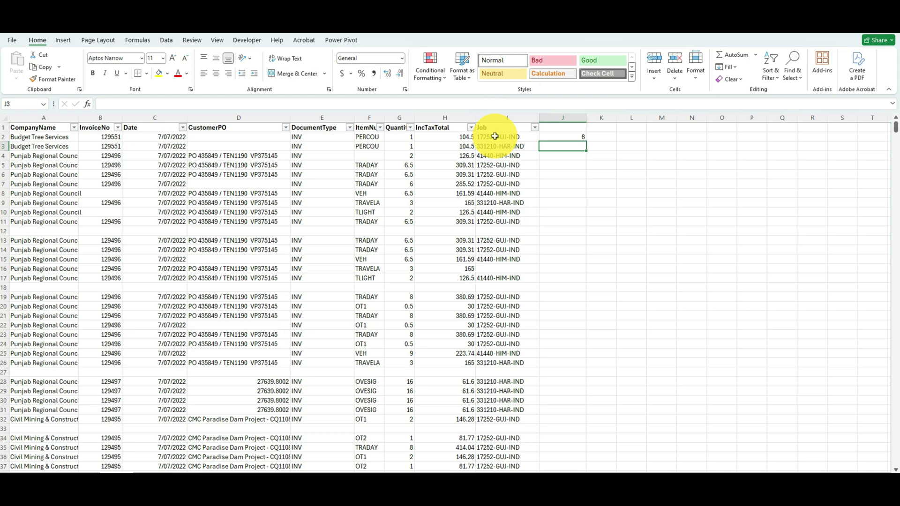
Add the header Check in J1 and fill the COUNTA formula down column J
click(548, 128)
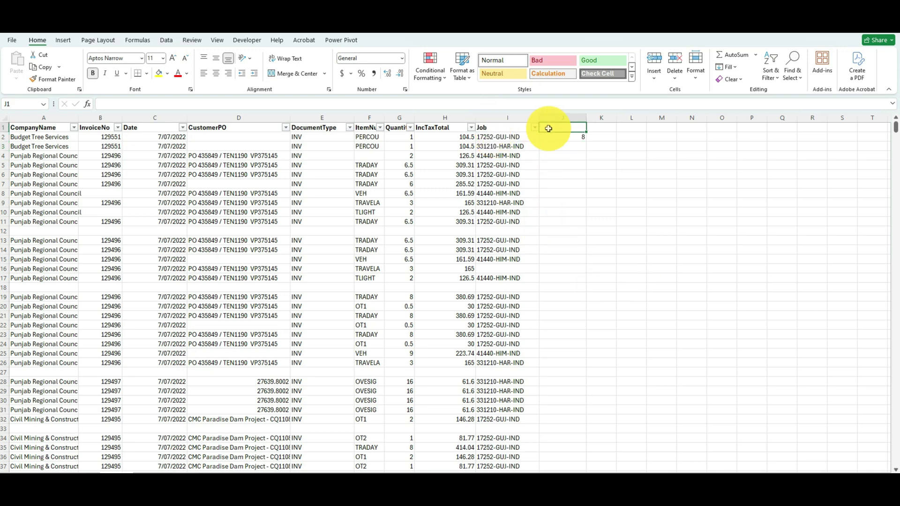
text(Ch)
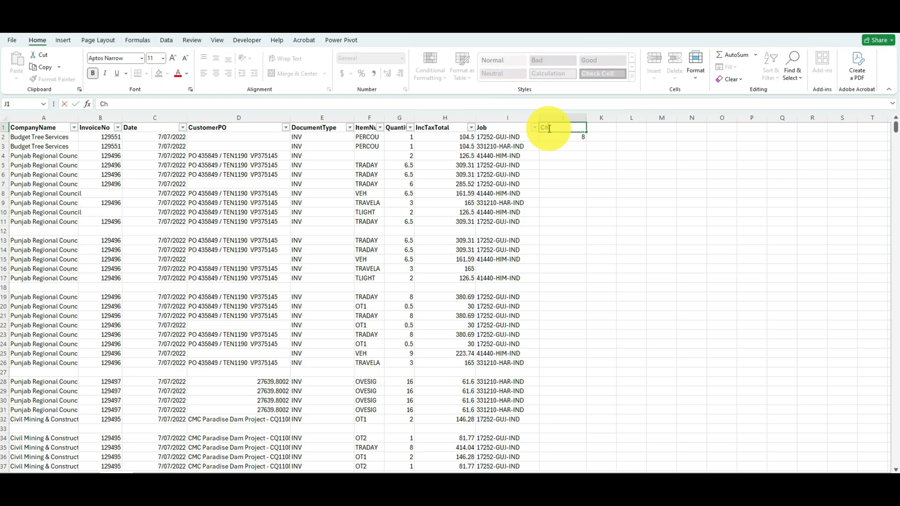
text(eck)
click(657, 234)
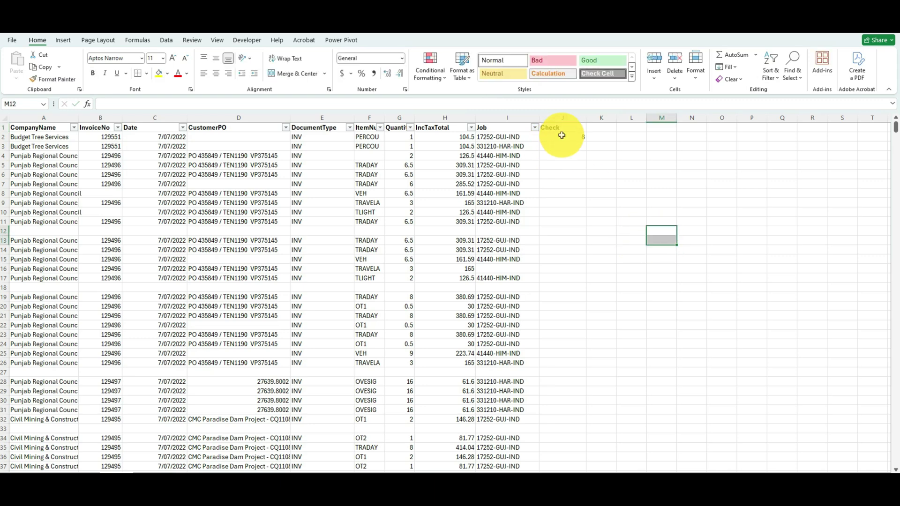
click(563, 138)
drag(587, 143, 574, 161)
scroll(633, 378, down, 15)
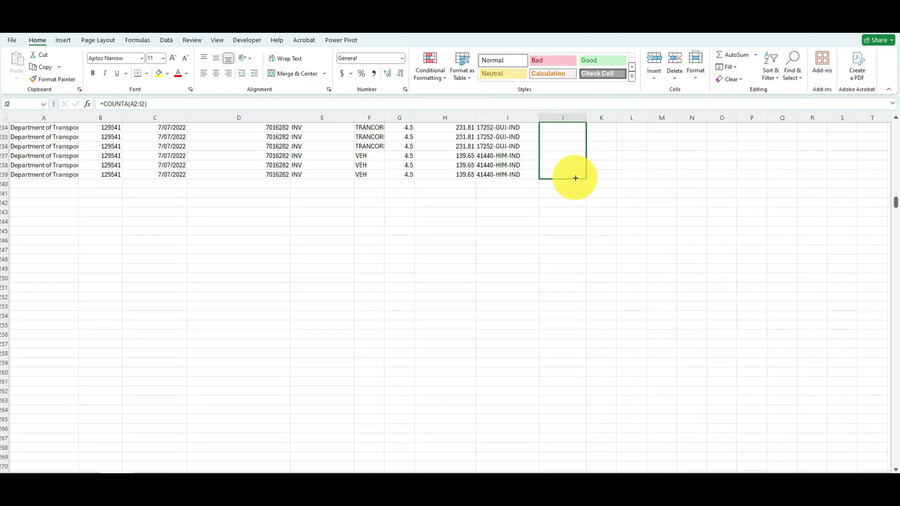
drag(574, 160, 589, 213)
scroll(590, 213, down, 5)
scroll(590, 213, up, 20)
scroll(590, 214, up, 20)
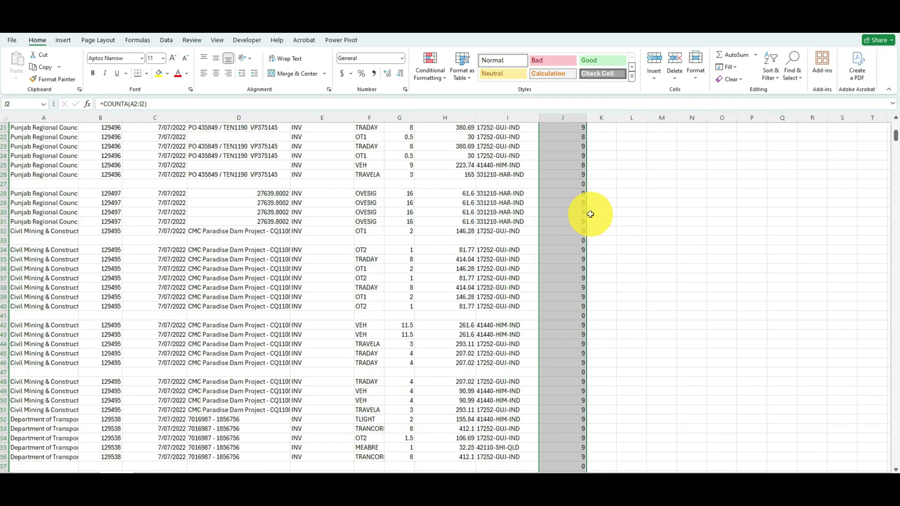
scroll(590, 214, up, 20)
Filter the Check column to show only 0 and select the visible blank rows
click(558, 130)
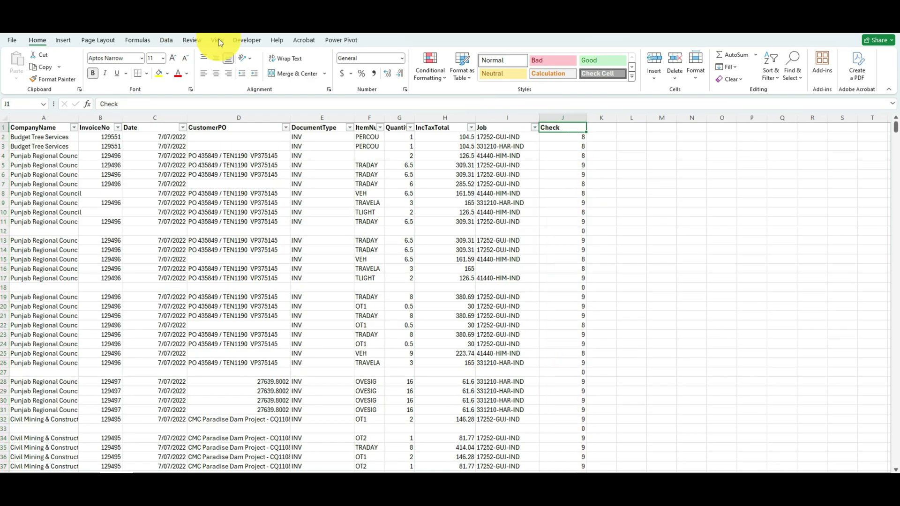
click(172, 40)
click(325, 63)
click(325, 64)
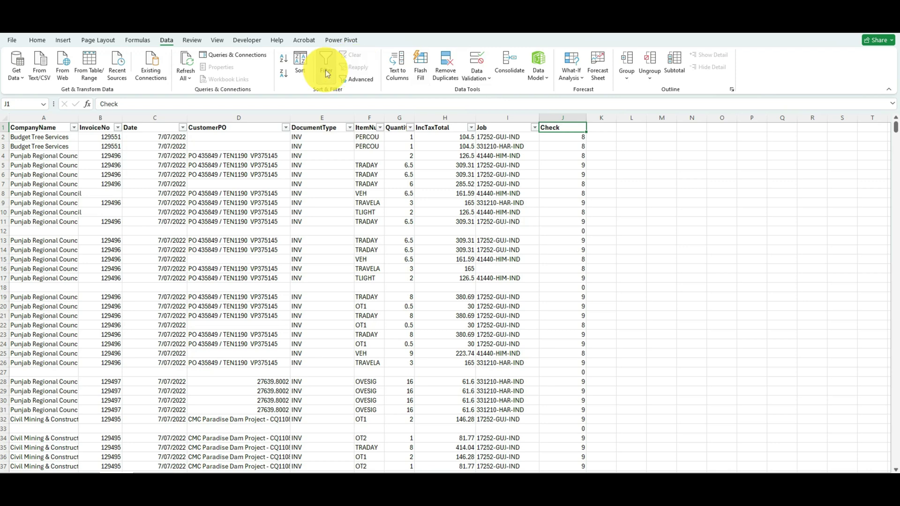
click(582, 128)
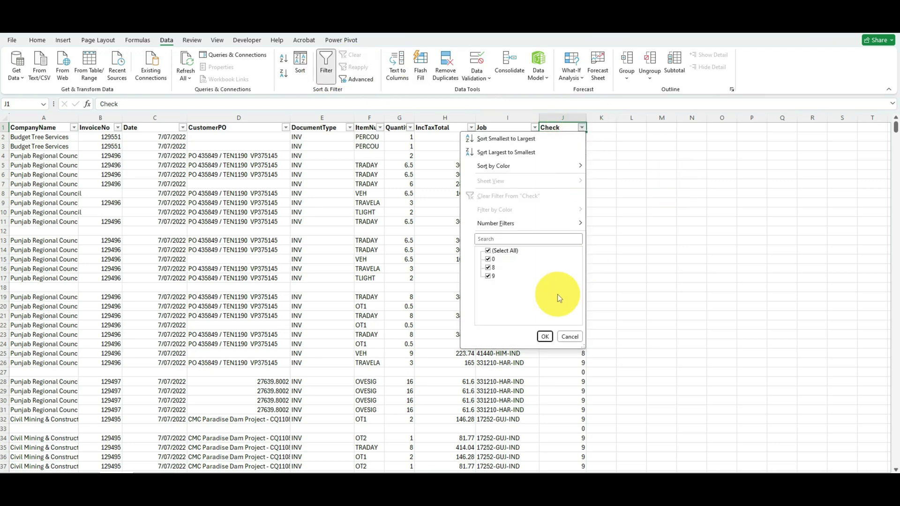
click(488, 251)
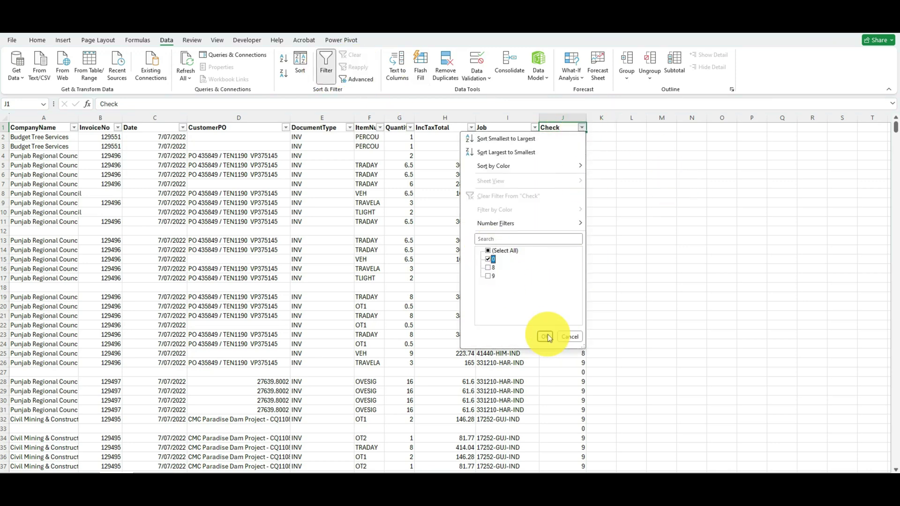
click(544, 337)
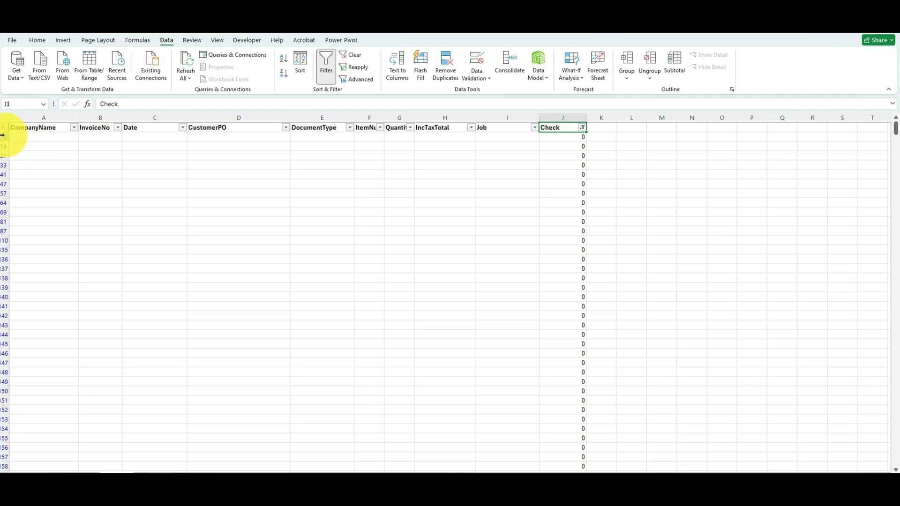
mouse_move(5, 137)
mouse_down()
mouse_move(14, 469)
mouse_move(75, 447)
mouse_up()
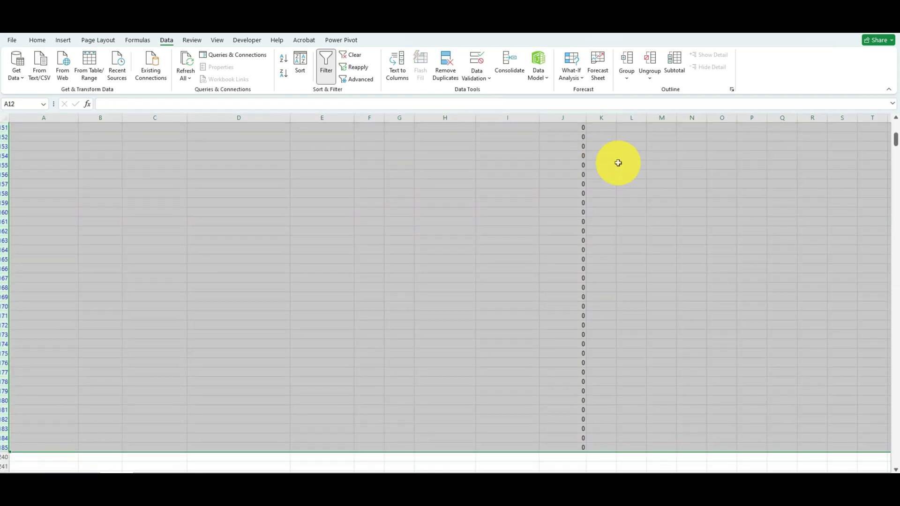
Select visible cells only via Go To Special and delete the filtered blank rows
click(39, 40)
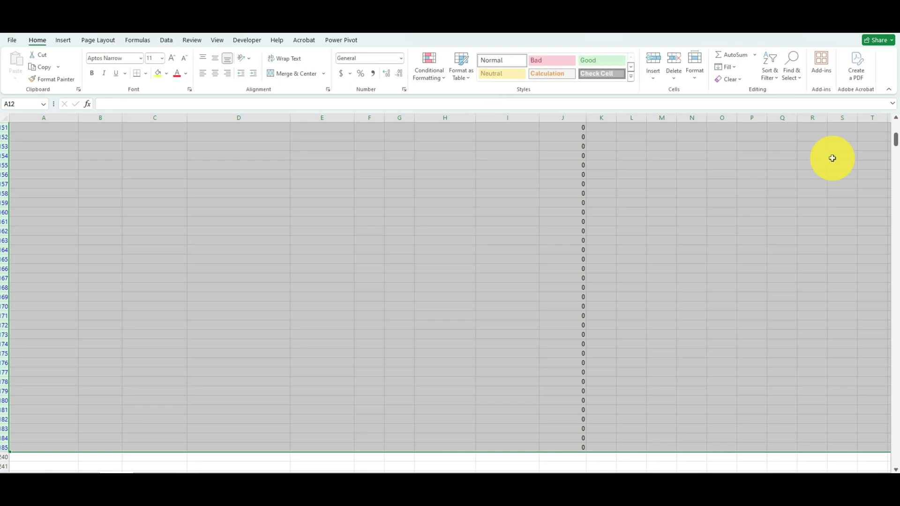
click(793, 71)
click(822, 133)
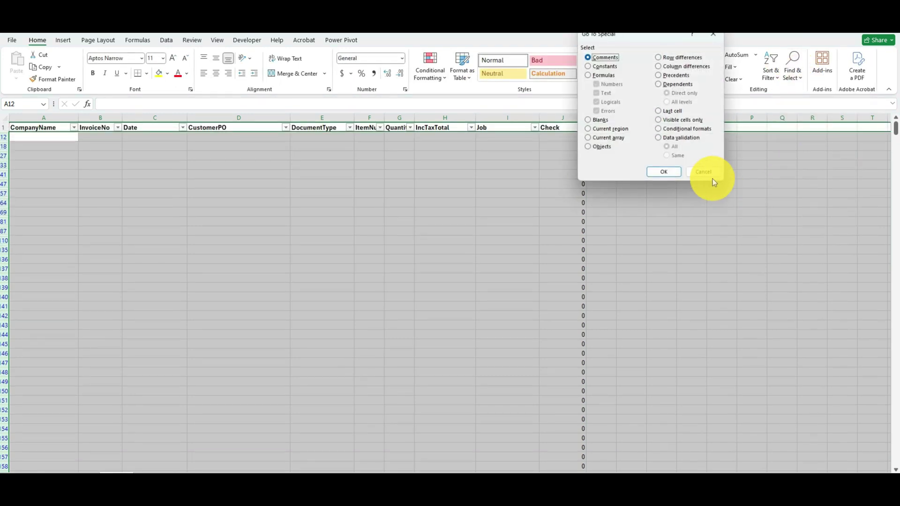
click(664, 120)
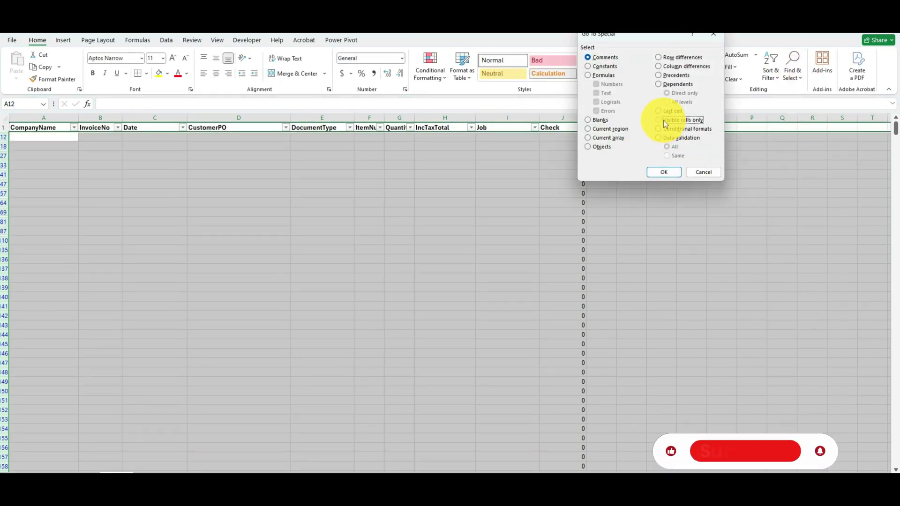
click(668, 174)
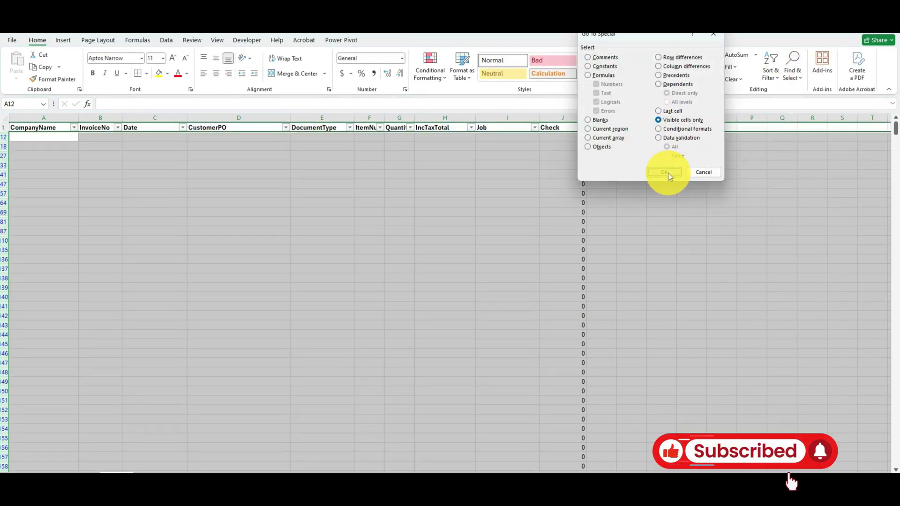
right_click(4, 195)
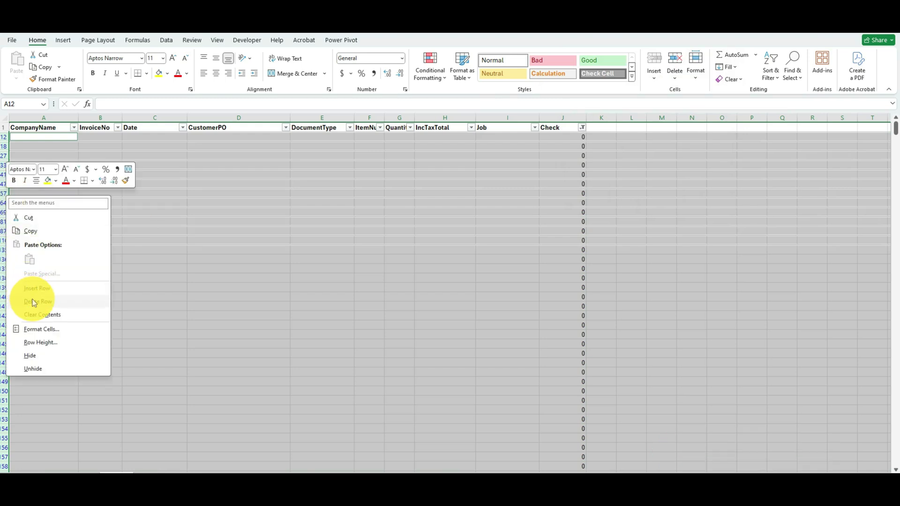
click(35, 299)
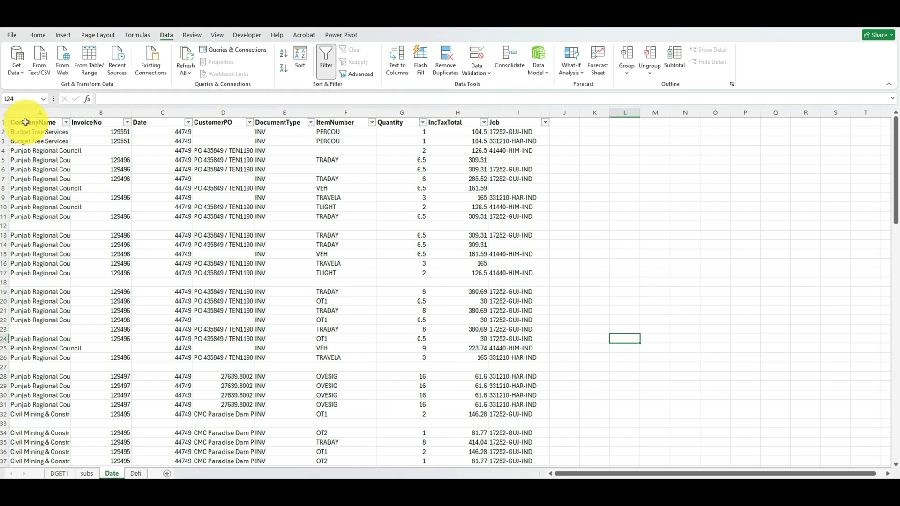
Drag-select the Date sheet data across columns A–I from header to last row
drag(28, 123, 162, 123)
scroll(301, 274, down, 7)
scroll(301, 273, down, 8)
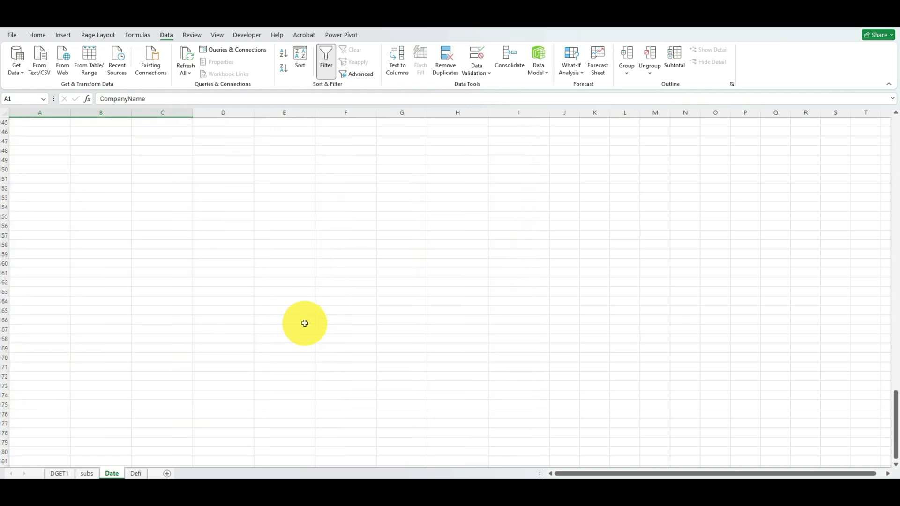
drag(543, 248, 45, 251)
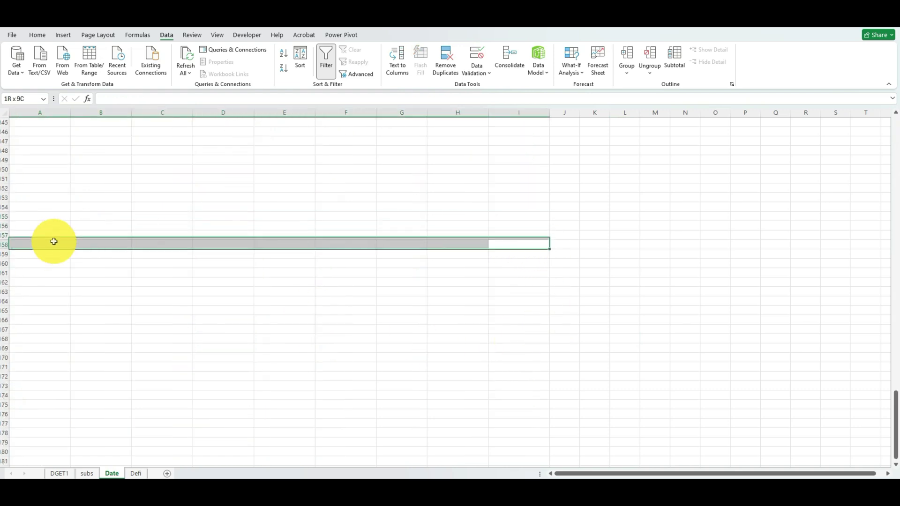
scroll(45, 250, up, 5)
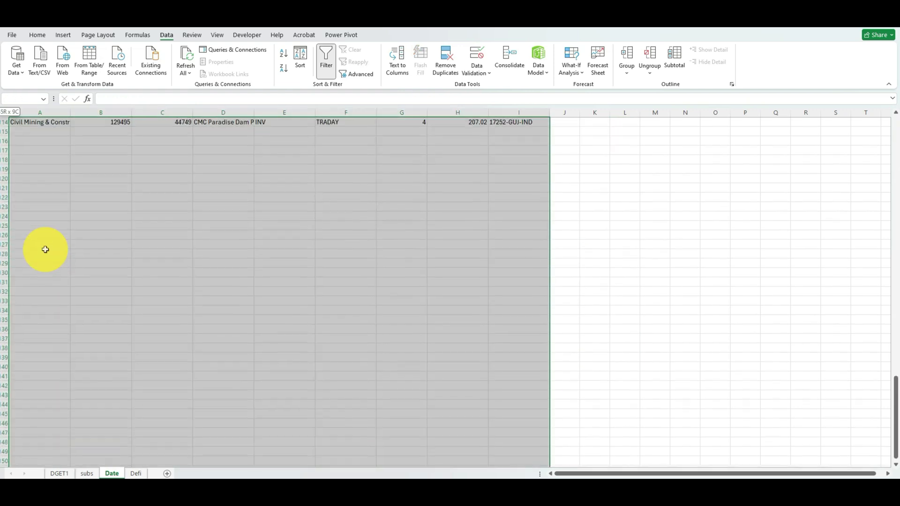
scroll(45, 251, up, 5)
scroll(45, 250, up, 5)
scroll(45, 250, up, 5)
scroll(45, 250, up, 6)
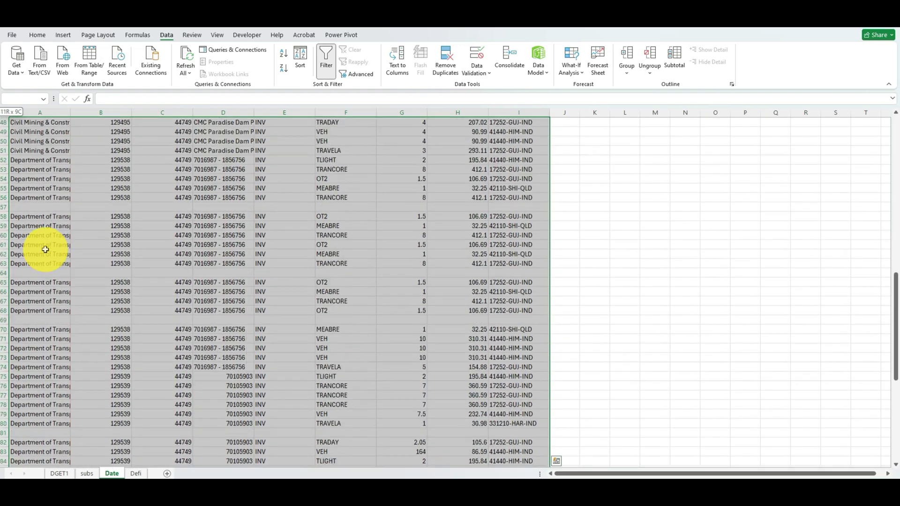
scroll(45, 250, up, 6)
scroll(45, 250, up, 5)
scroll(45, 249, up, 1)
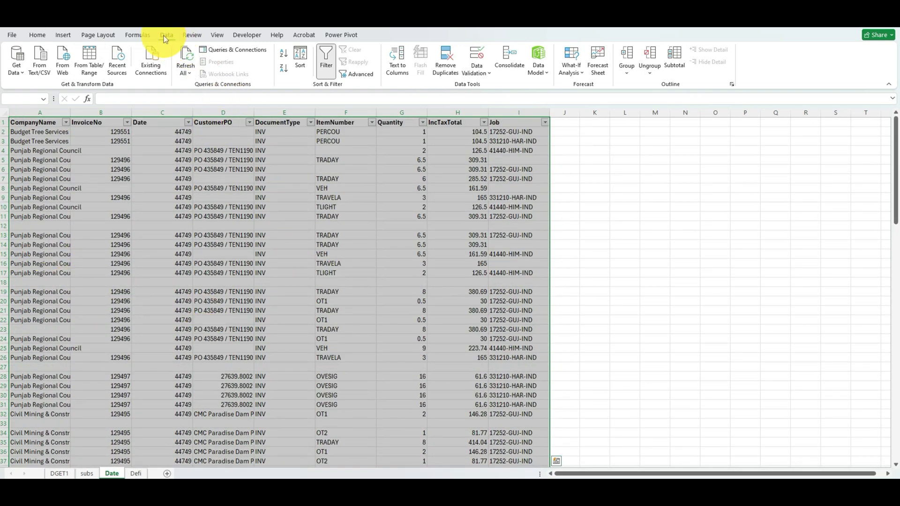
Create the Table11 query from range $A$1:$I$158 with headers
click(89, 70)
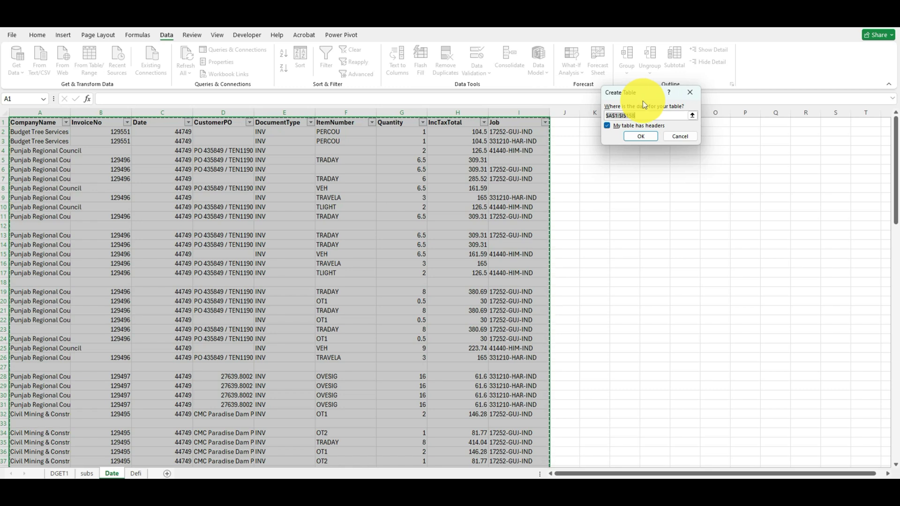
click(643, 140)
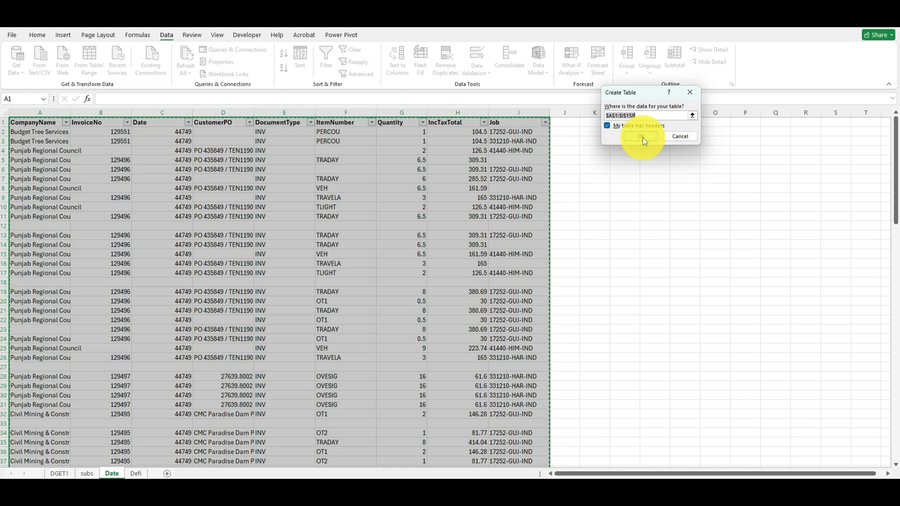
click(643, 137)
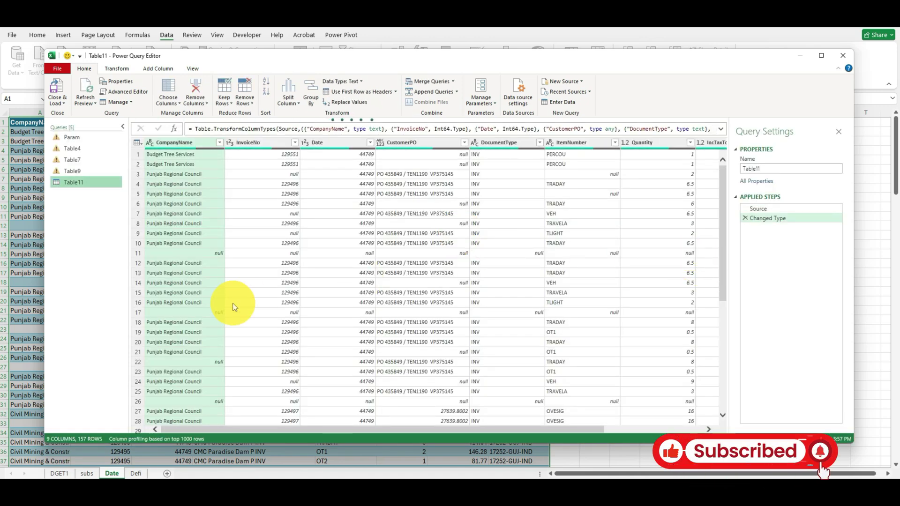
Inspect the null values in blank row 11 and row 13's Date, then open Remove Rows
click(152, 252)
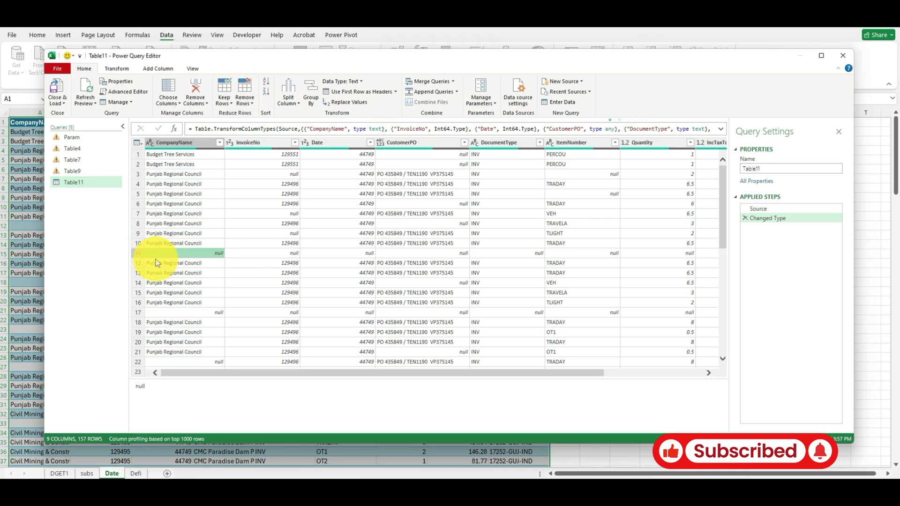
click(136, 253)
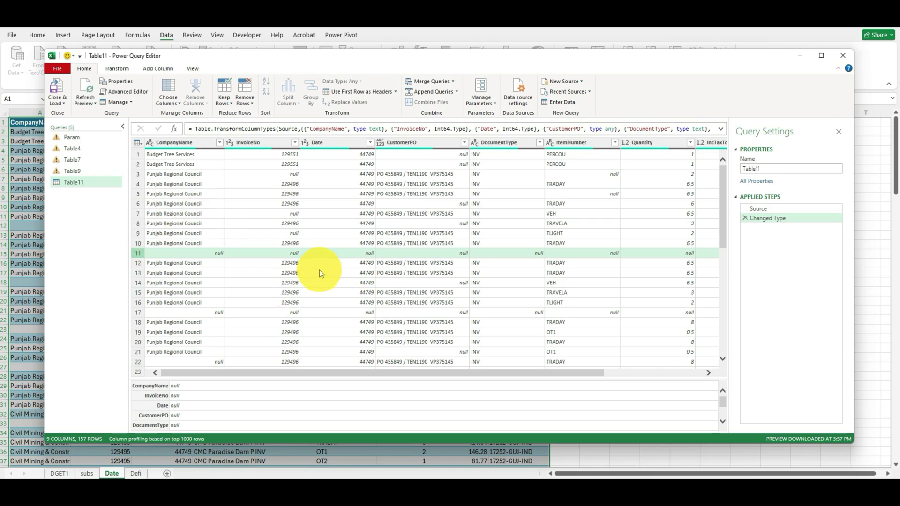
click(338, 273)
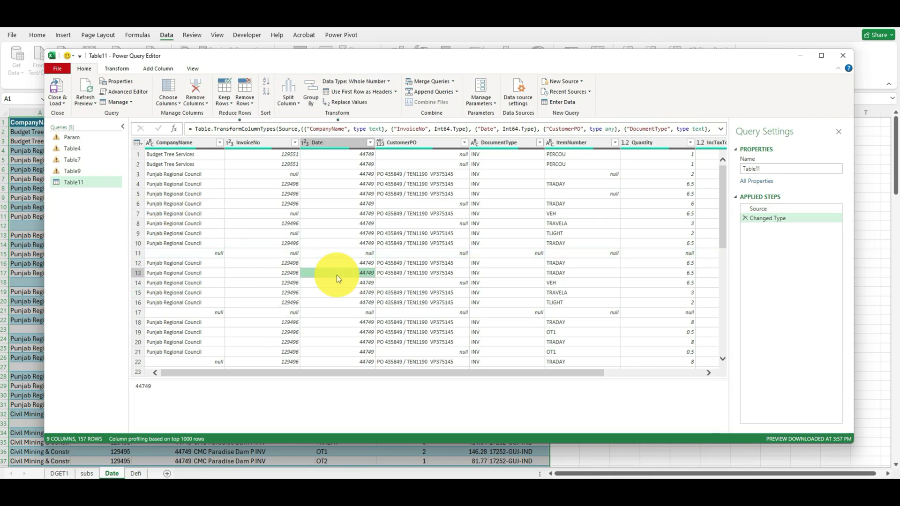
click(246, 104)
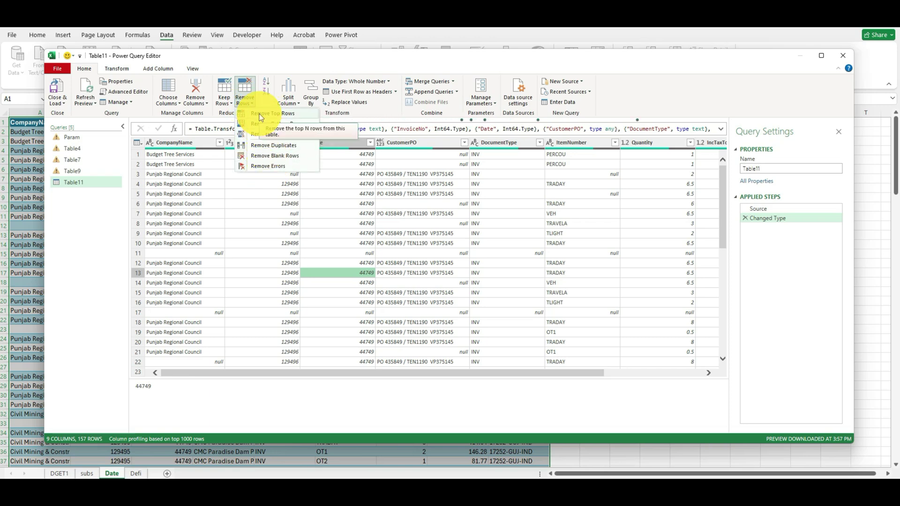
Apply Remove Blank Rows to Table11, reducing it from 157 to 102 rows
click(264, 158)
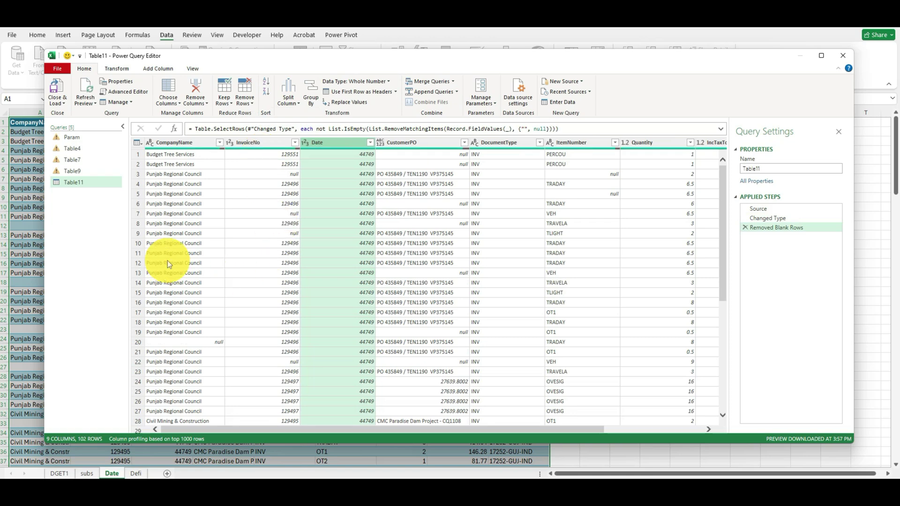
scroll(505, 283, down, 3)
scroll(505, 283, down, 3)
scroll(504, 283, down, 3)
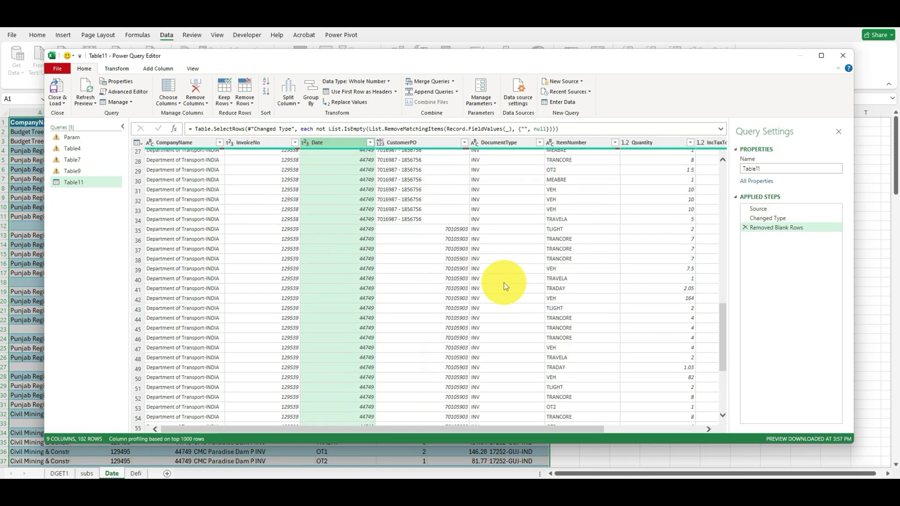
scroll(505, 283, up, 3)
scroll(504, 282, up, 3)
scroll(504, 282, up, 3)
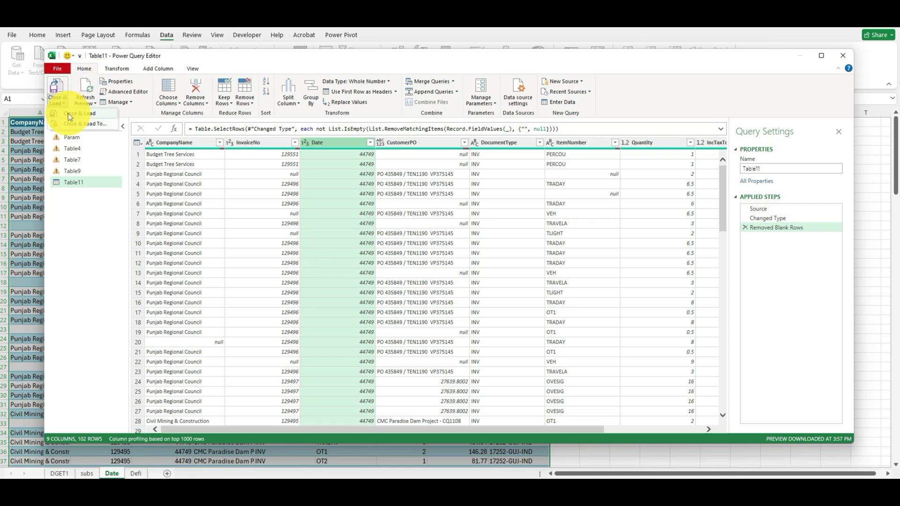
click(68, 114)
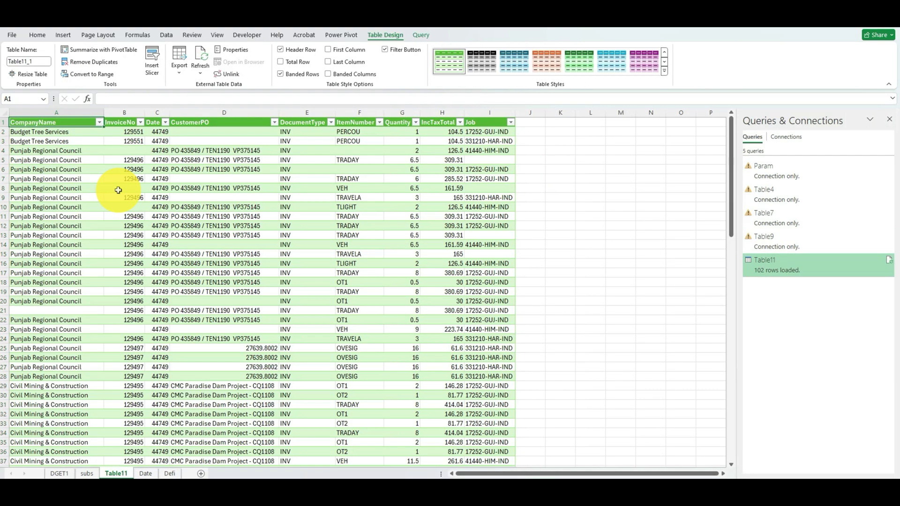
scroll(118, 190, down, 6)
scroll(119, 190, down, 12)
scroll(118, 190, down, 8)
scroll(118, 190, up, 8)
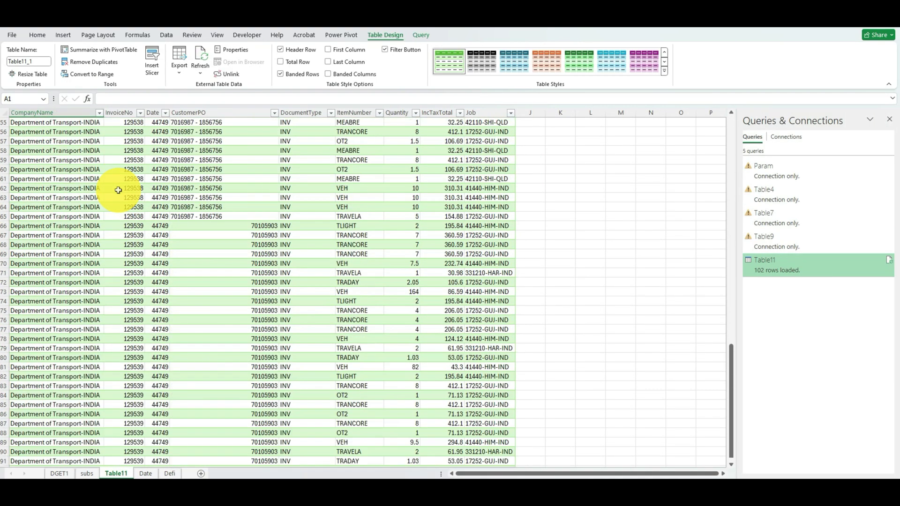
scroll(119, 189, up, 8)
scroll(119, 190, up, 9)
scroll(119, 190, up, 1)
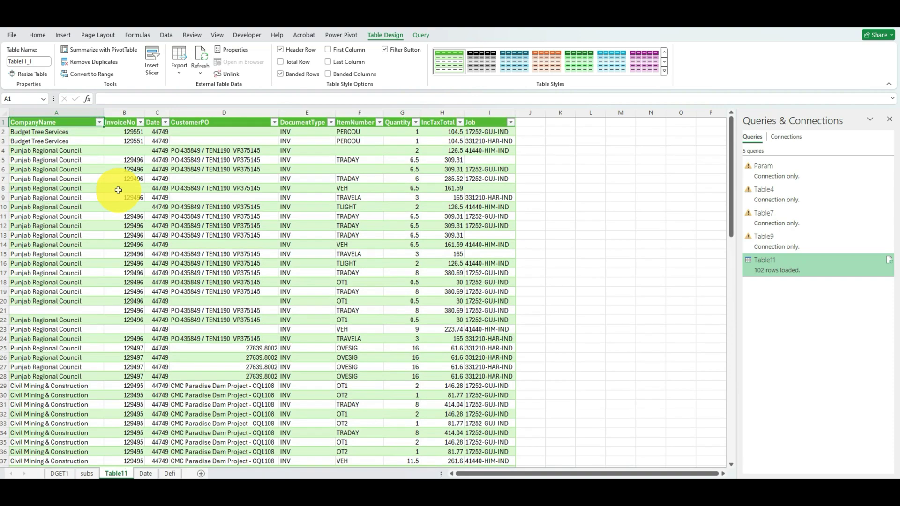
scroll(131, 255, down, 1)
scroll(132, 254, down, 9)
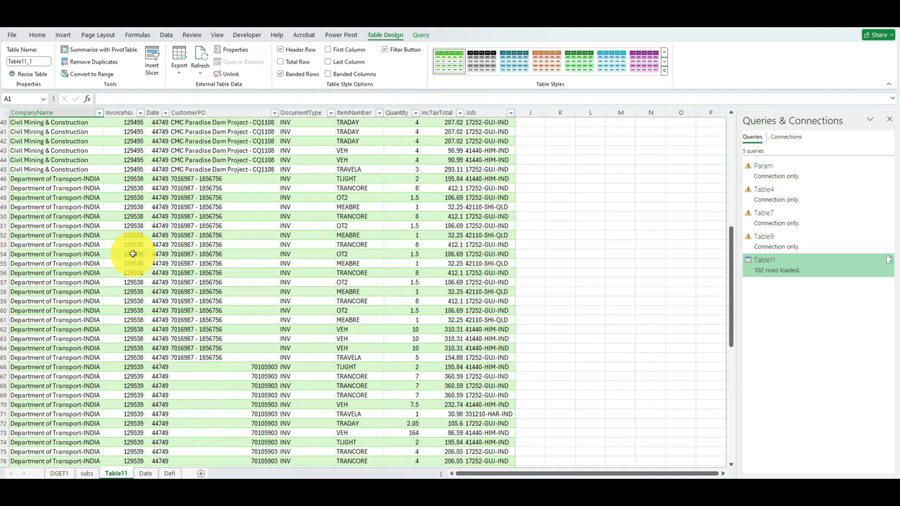
scroll(132, 254, down, 11)
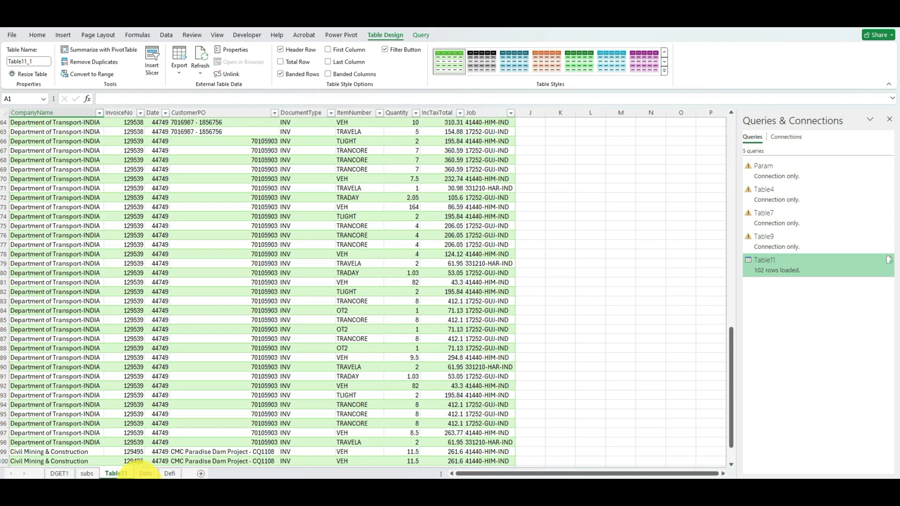
Copy the four Department of Transport rows on the Date sheet into rows 117–120
click(145, 472)
scroll(156, 344, down, 5)
scroll(156, 344, down, 5)
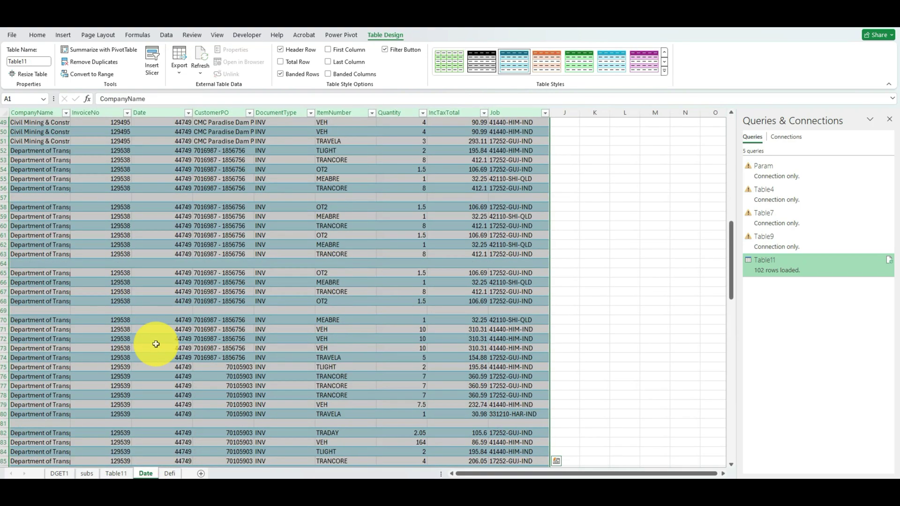
scroll(155, 344, down, 5)
scroll(156, 344, up, 5)
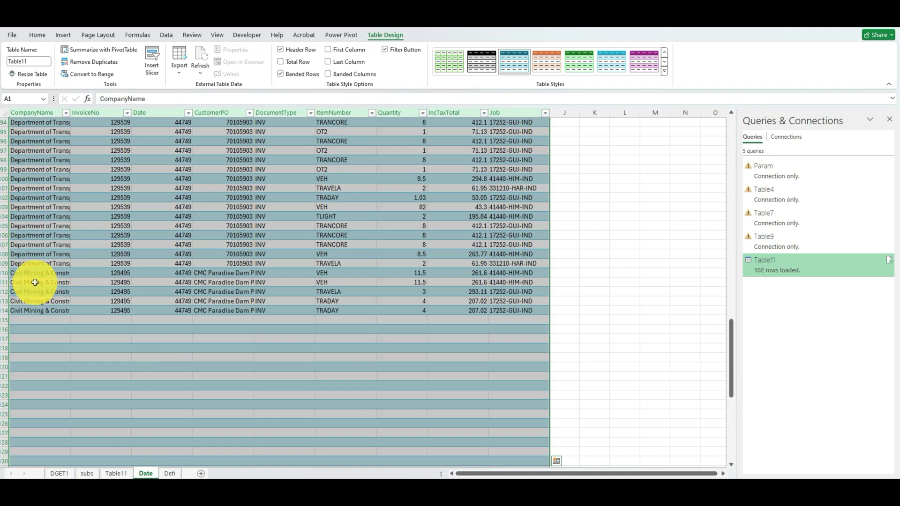
drag(35, 282, 430, 319)
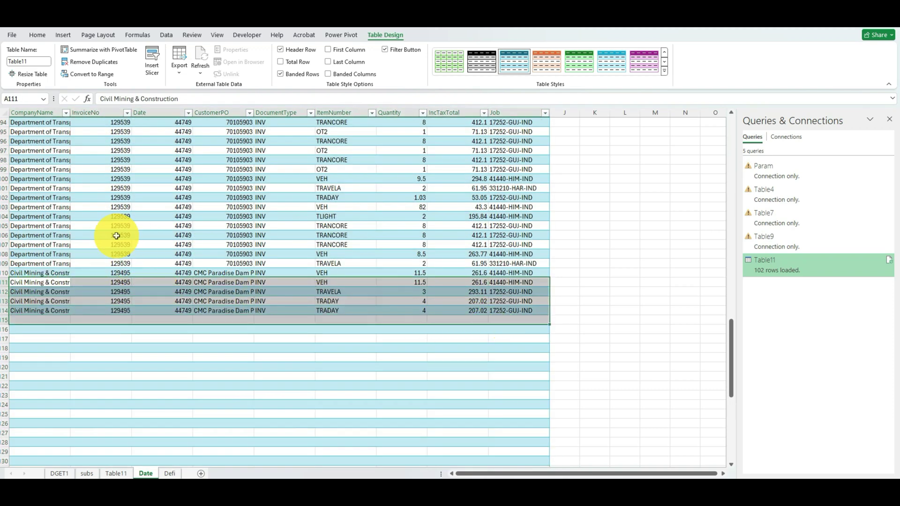
mouse_move(35, 170)
mouse_down()
mouse_move(107, 198)
mouse_move(499, 198)
mouse_up()
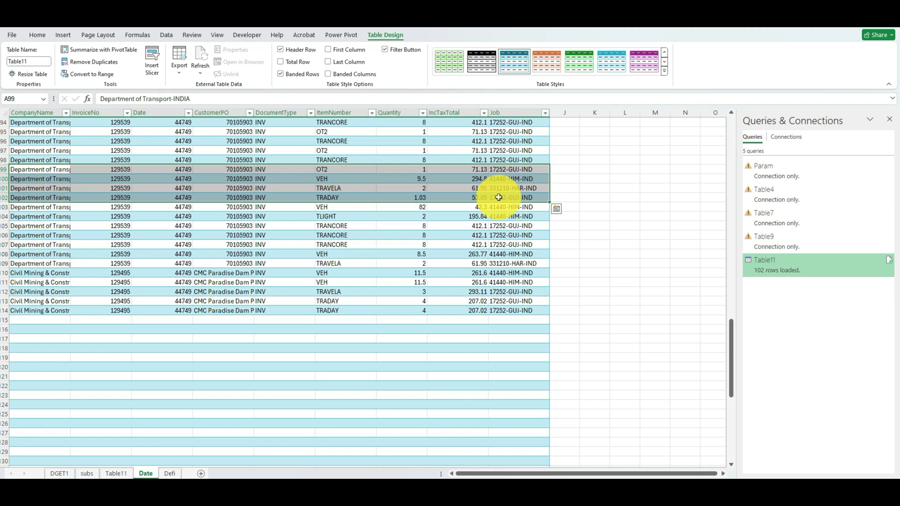
key(ctrl+c)
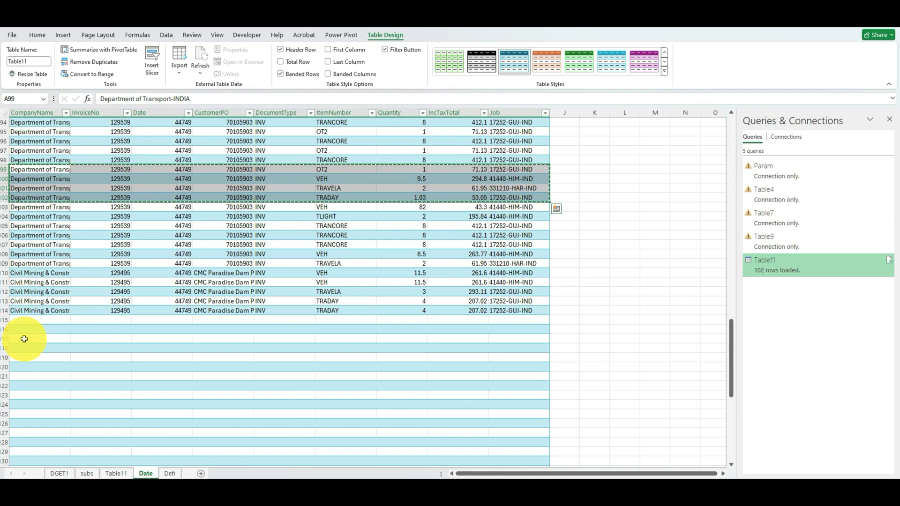
click(24, 339)
key(ctrl+v)
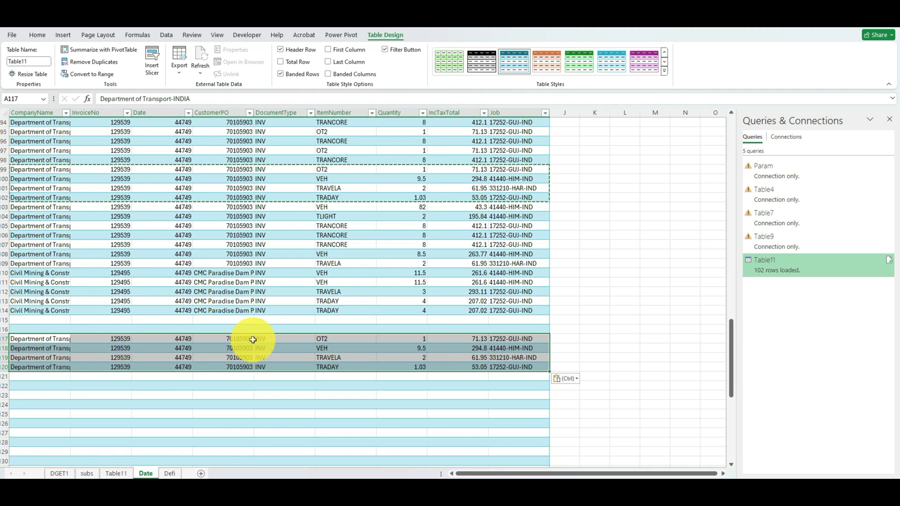
Set CustomerPO to SumSprint in D117 and fill it down through D120
click(231, 341)
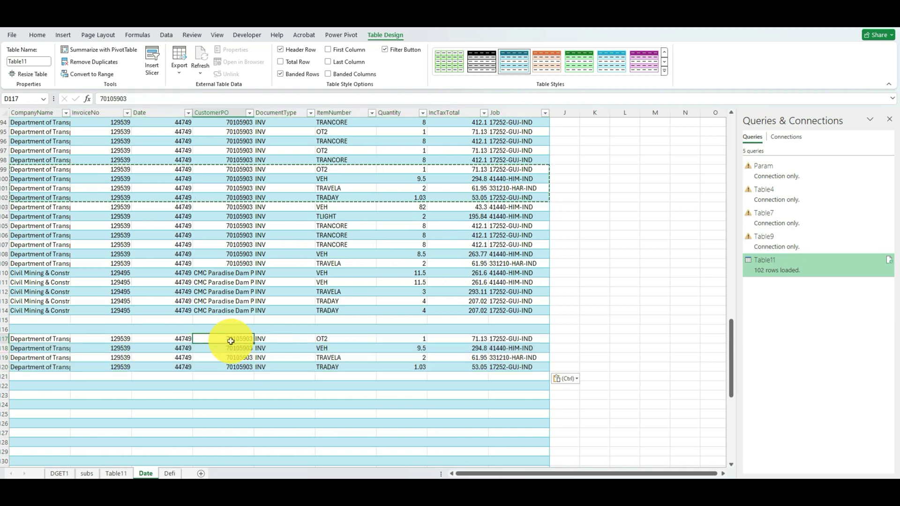
text(SumSprint)
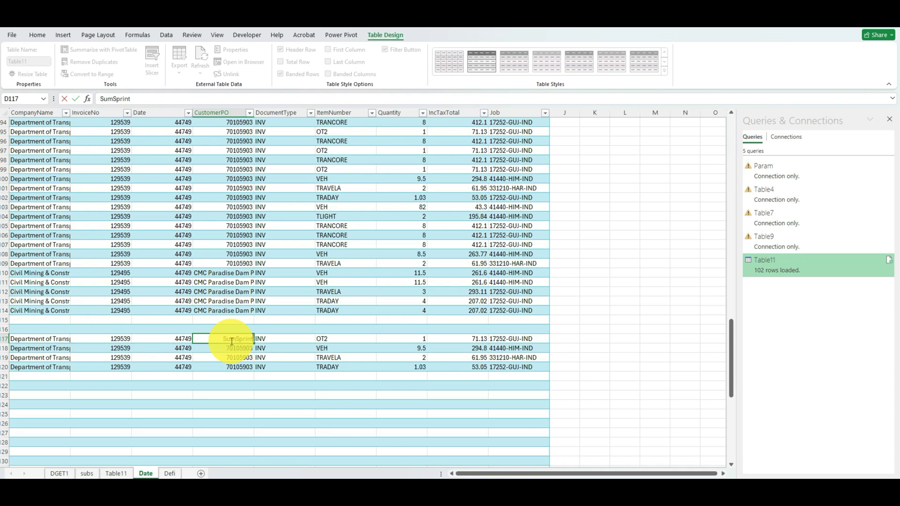
click(243, 428)
click(225, 339)
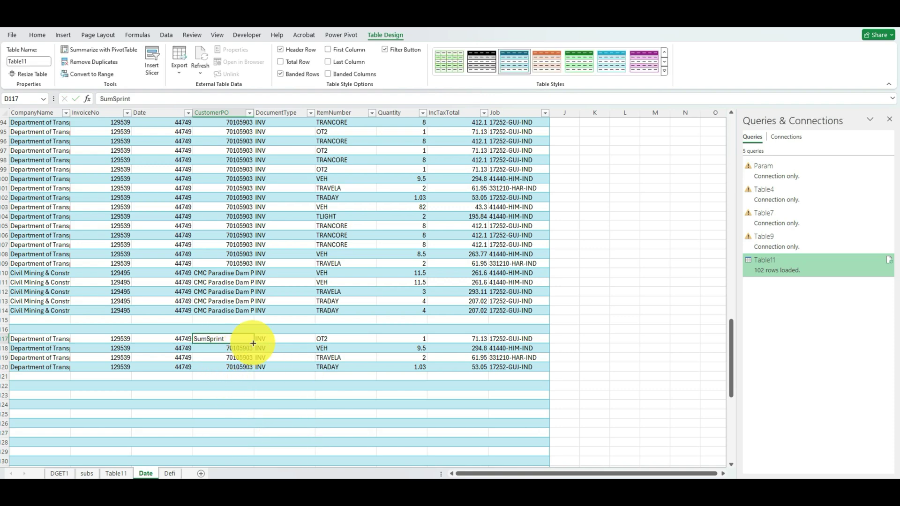
drag(253, 343, 255, 369)
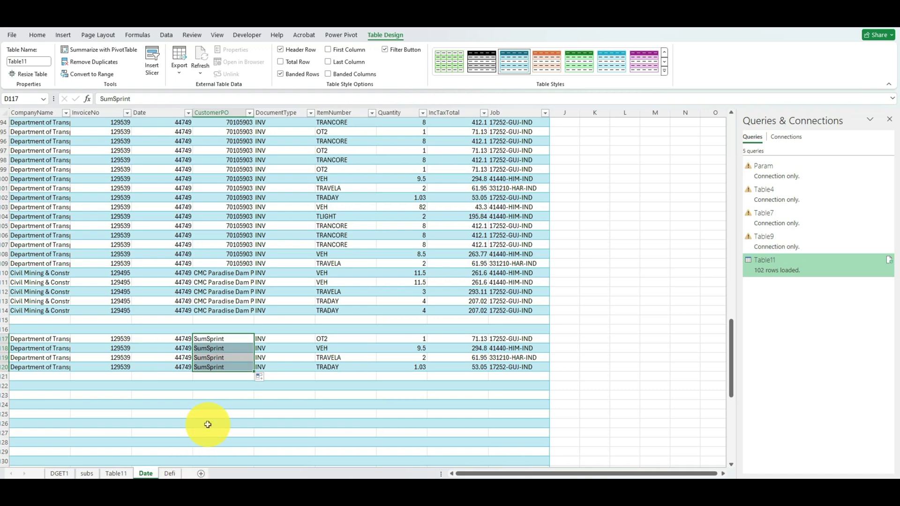
Refresh the query table on the Table11 sheet
click(116, 473)
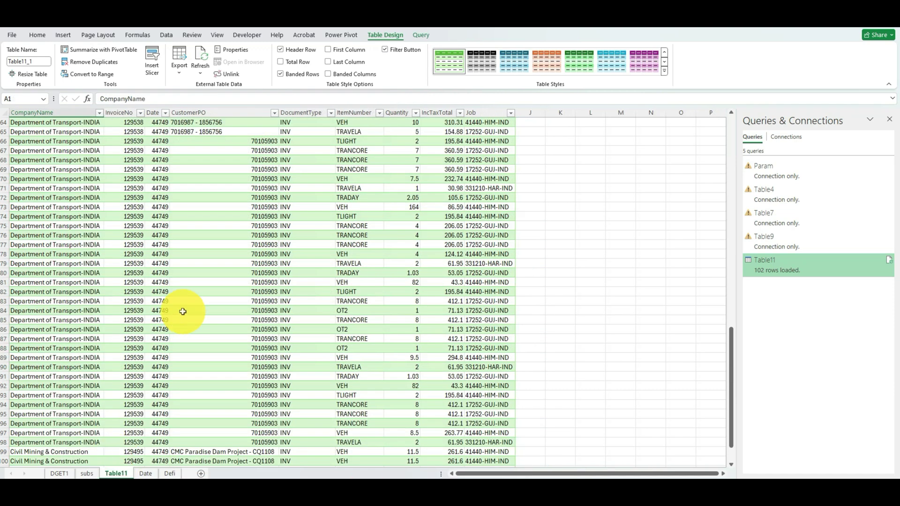
right_click(183, 244)
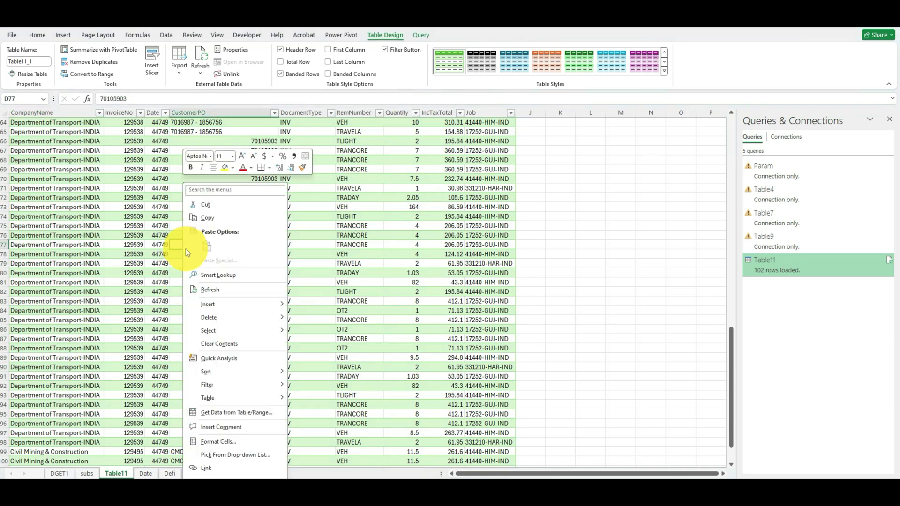
click(210, 291)
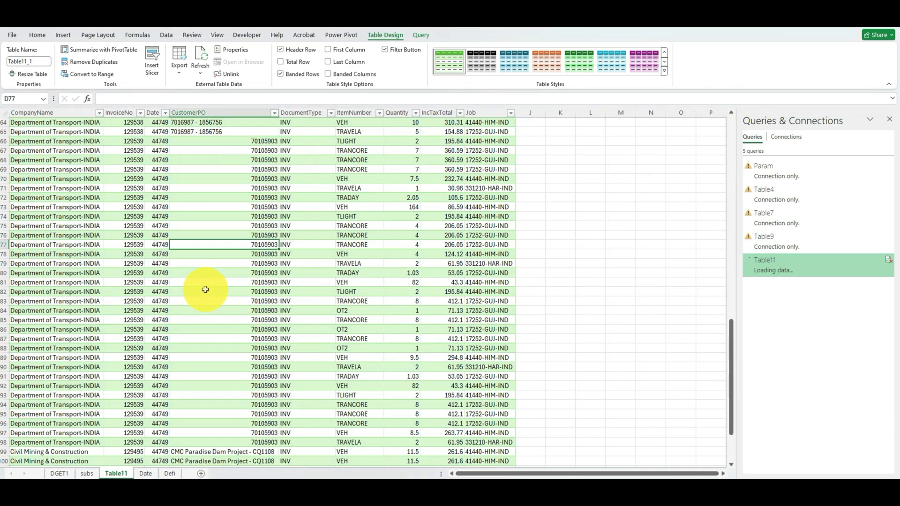
scroll(202, 338, up, 5)
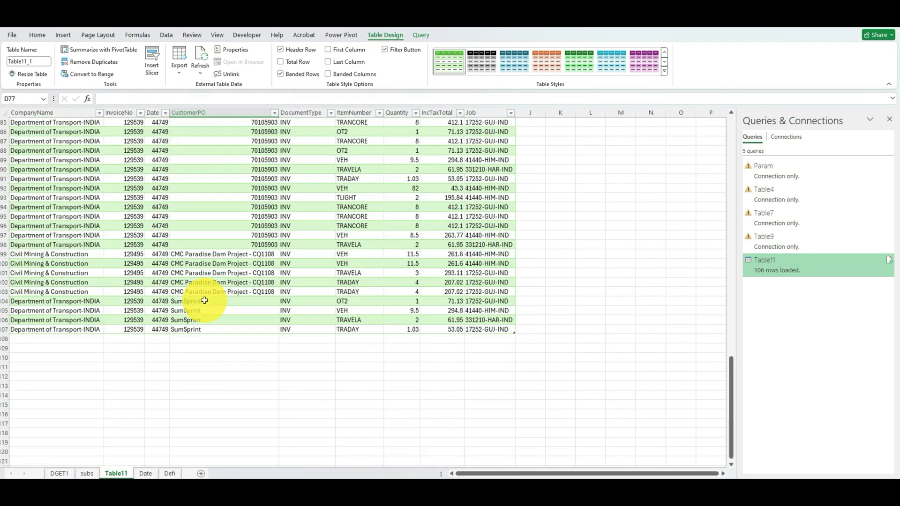
Check the four new SumSprint rows in the refreshed table against the Date sheet
click(219, 301)
drag(220, 301, 224, 330)
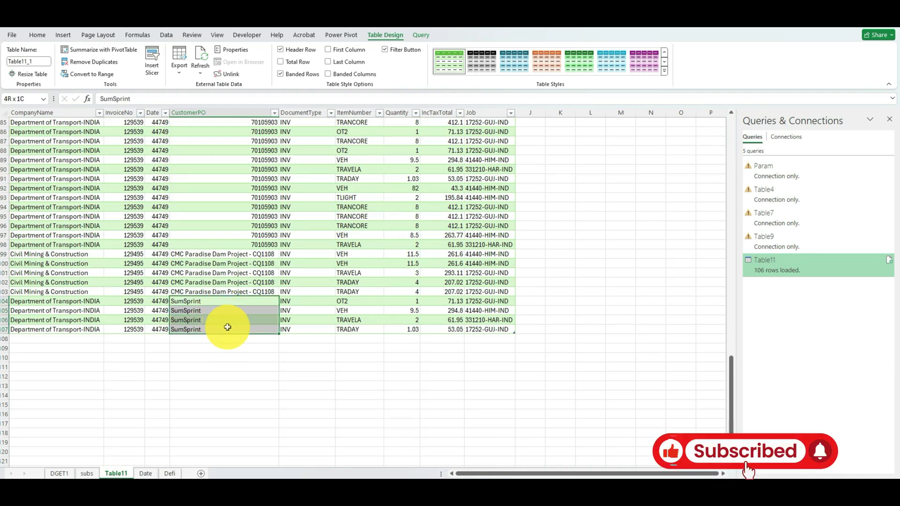
drag(62, 301, 481, 330)
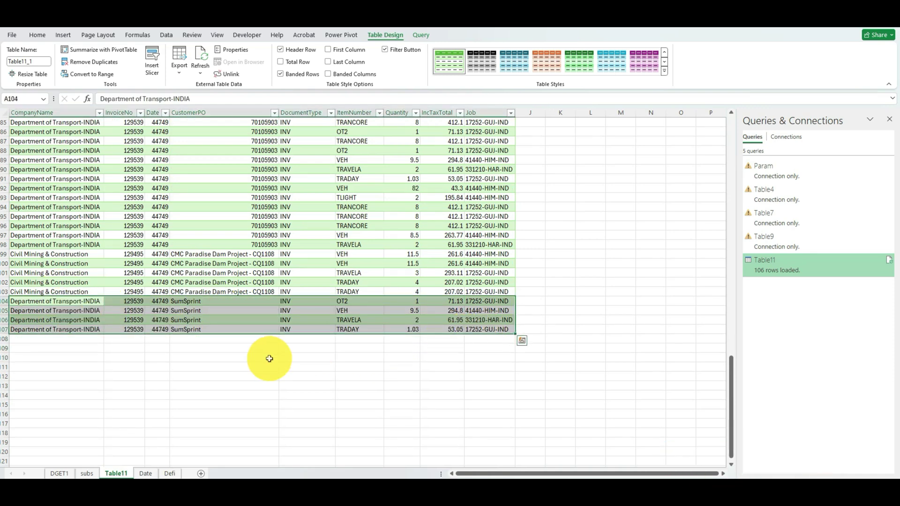
click(226, 263)
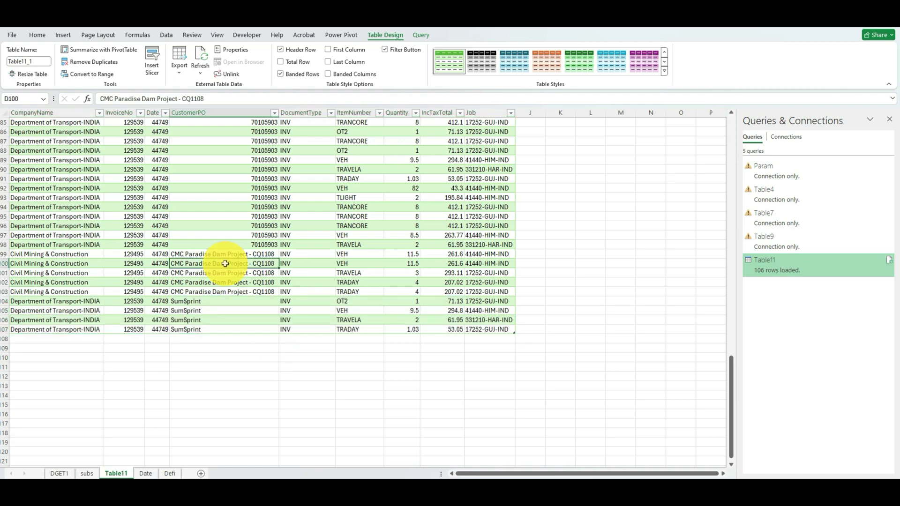
click(145, 473)
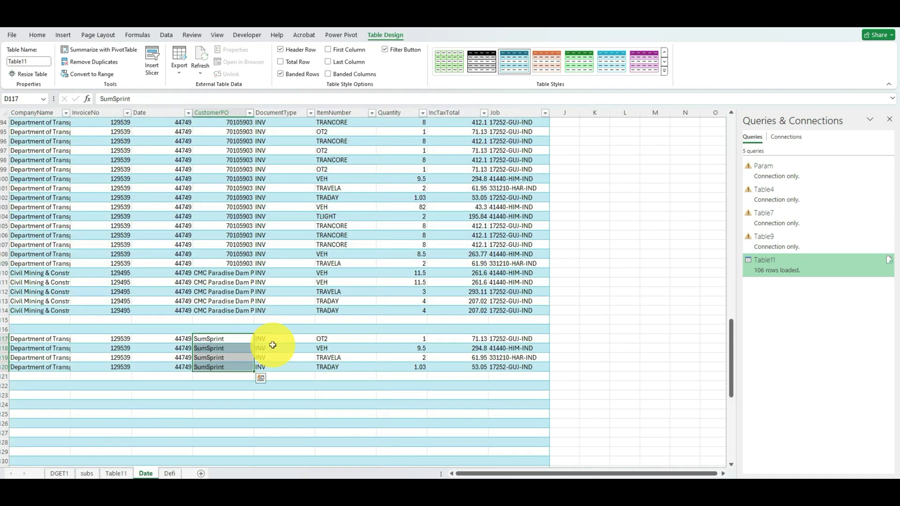
click(116, 473)
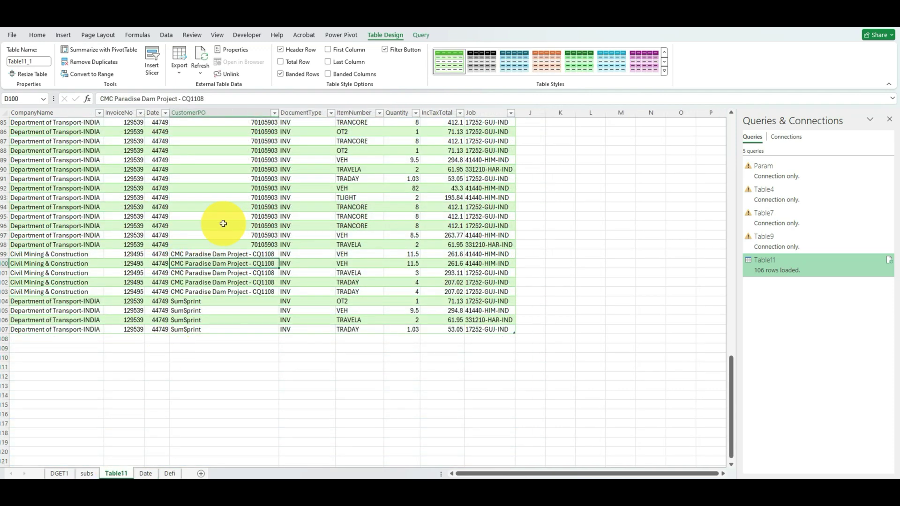
scroll(222, 224, up, 6)
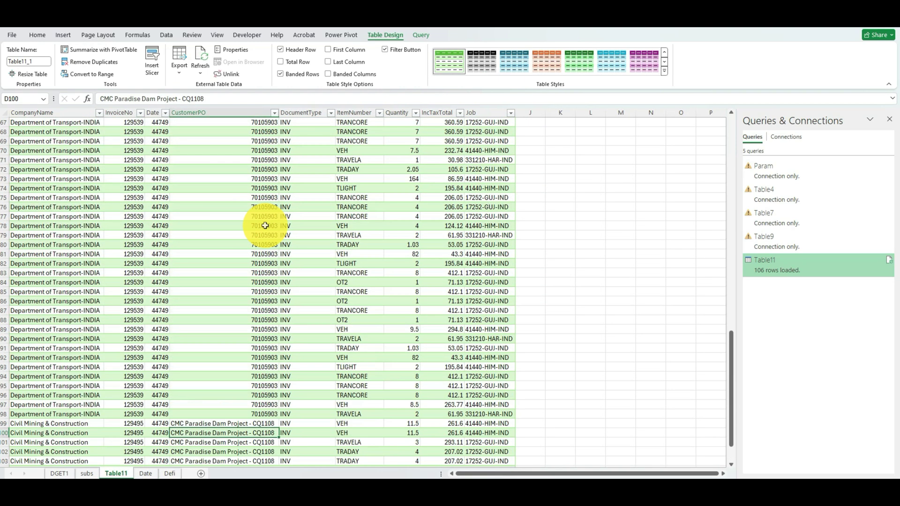
Replace the green Table11 table style with a plain one, briefly trying grey banding
click(666, 69)
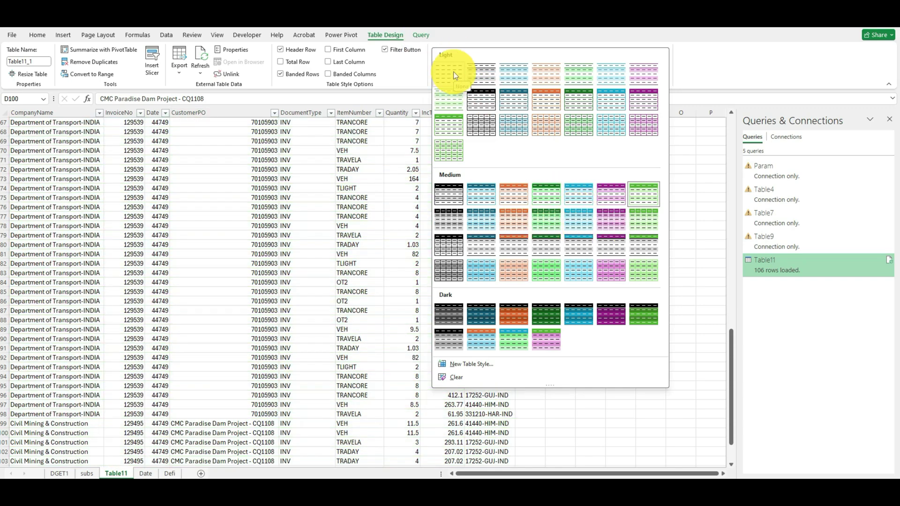
click(453, 72)
scroll(442, 275, up, 8)
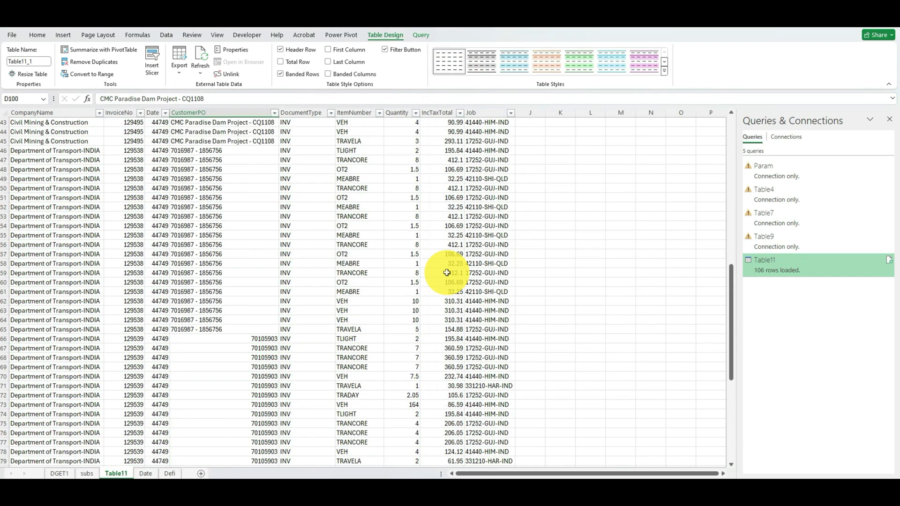
scroll(442, 275, up, 8)
scroll(447, 272, up, 6)
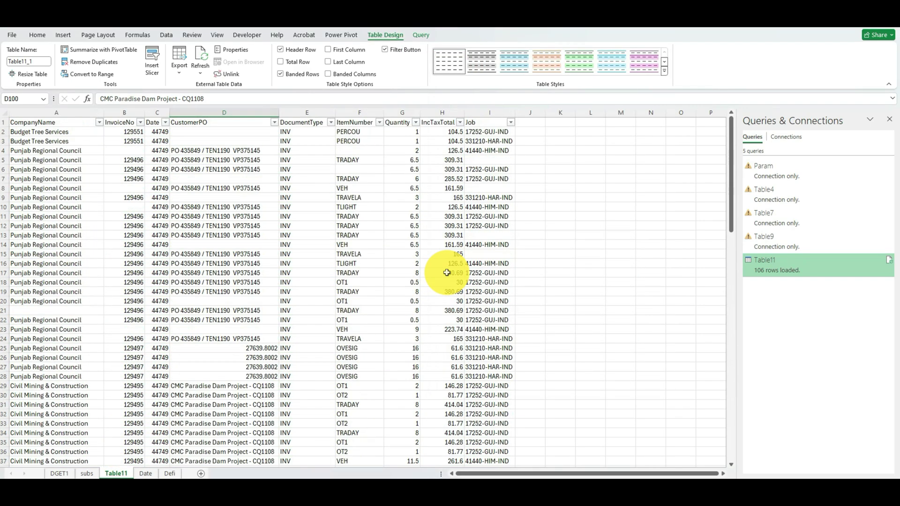
click(478, 61)
scroll(476, 74, down, 18)
scroll(502, 215, up, 10)
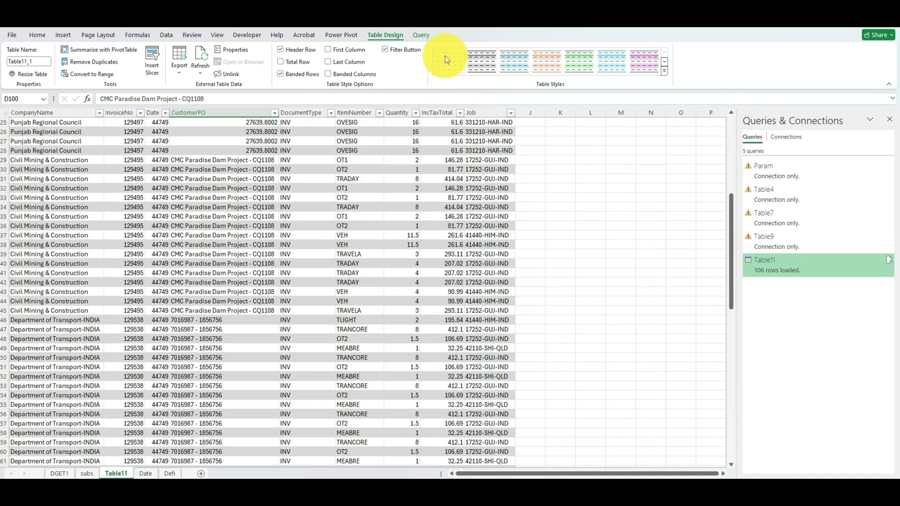
click(446, 55)
scroll(357, 339, up, 5)
scroll(357, 339, up, 3)
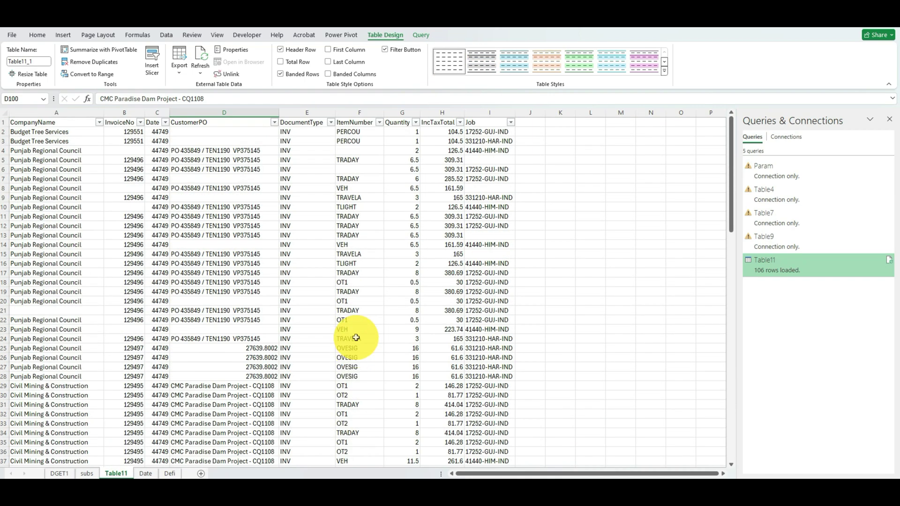